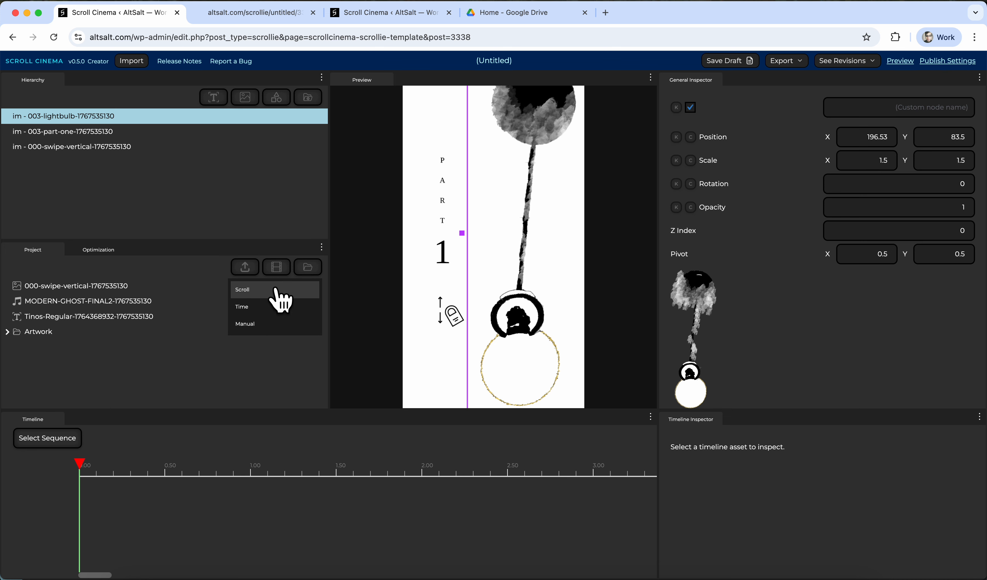
Create a scroll-driven reel named Scroll and load its sequence into the timeline
{"action": "left_click", "coordinate": [281, 299]}
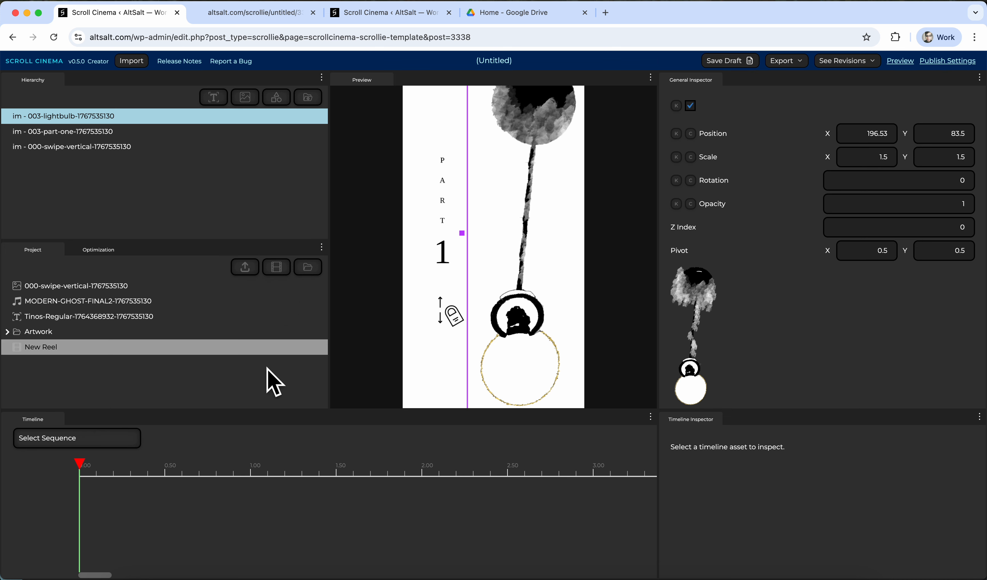
{"action": "left_click", "coordinate": [59, 346]}
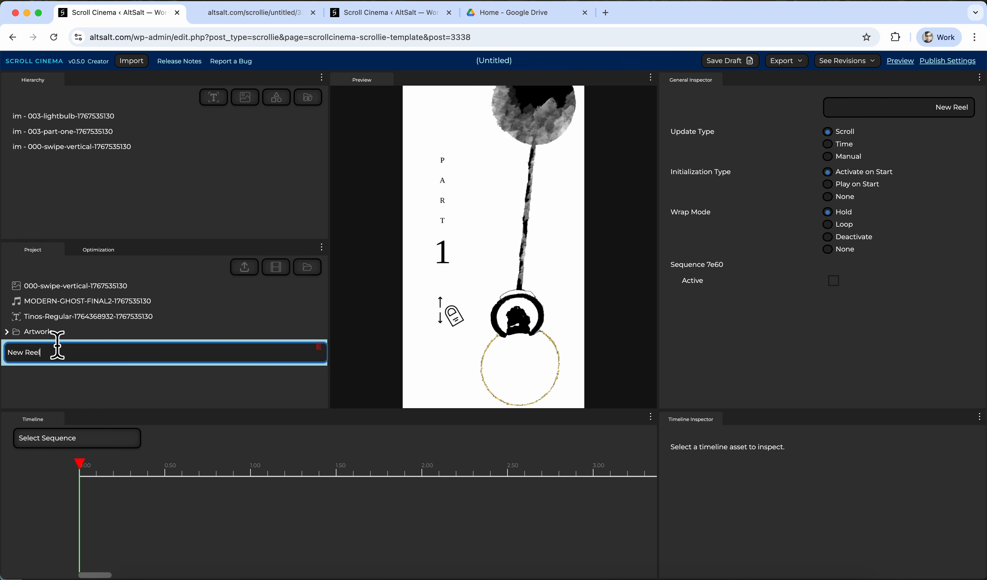
{"action": "key", "text": "super+a"}
{"action": "type", "text": "Scro"}
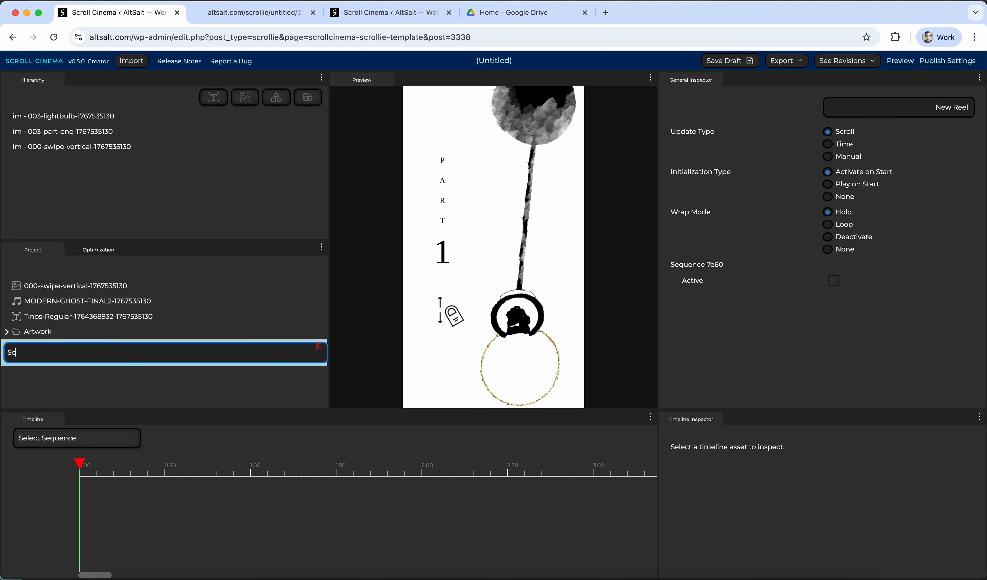
{"action": "key", "text": "Return"}
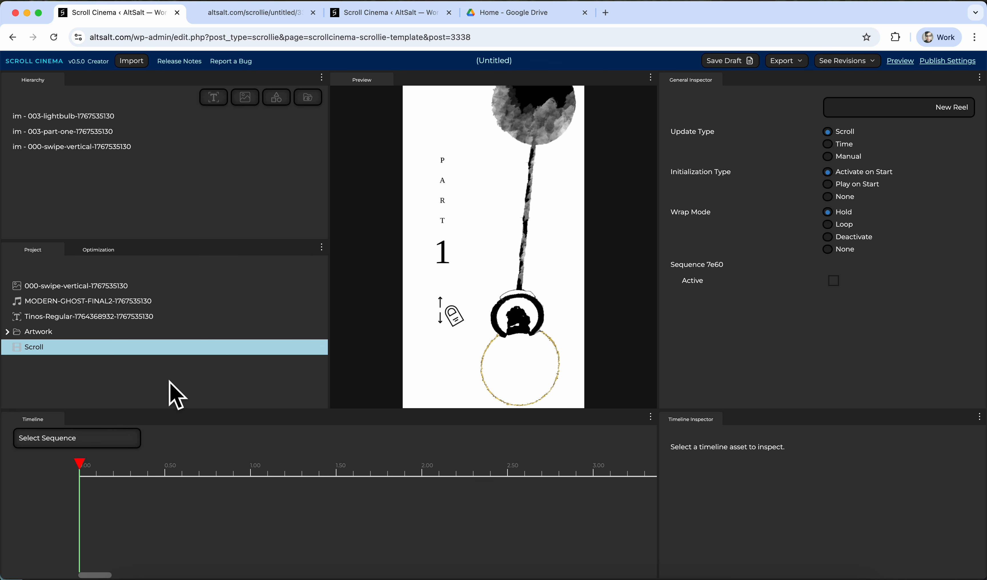
{"action": "left_click", "coordinate": [120, 442]}
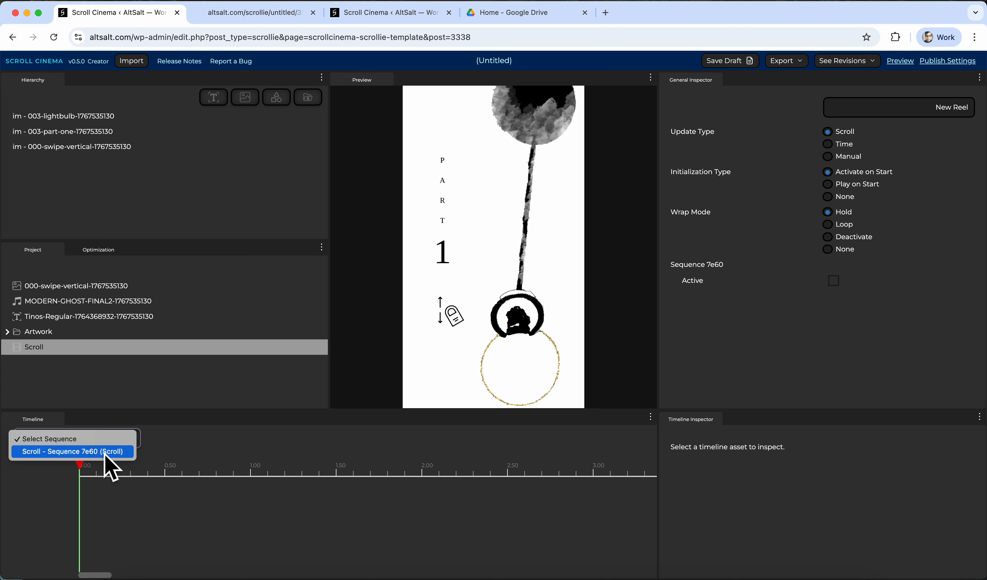
{"action": "left_click", "coordinate": [105, 453]}
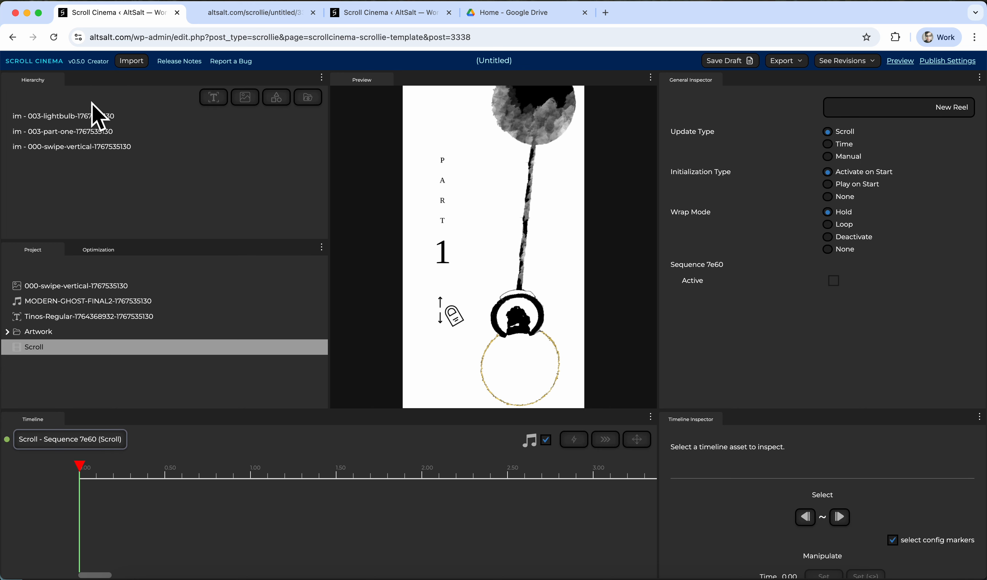
Animate the lightbulb image's position with a keyframe at 0.00 and another at 1.7, moved up to about X 64, Y 1020
{"action": "left_click", "coordinate": [89, 115]}
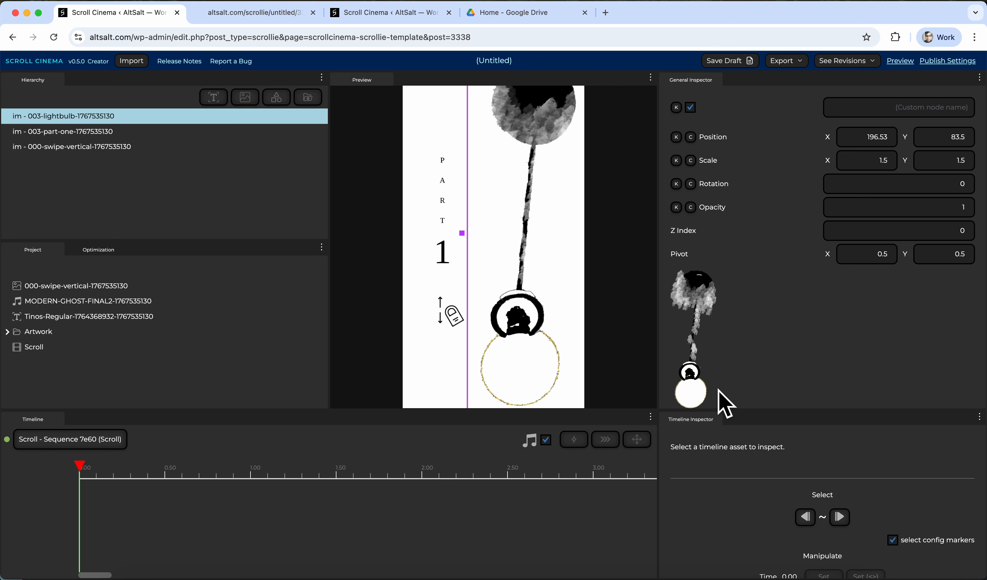
{"action": "left_click", "coordinate": [677, 137]}
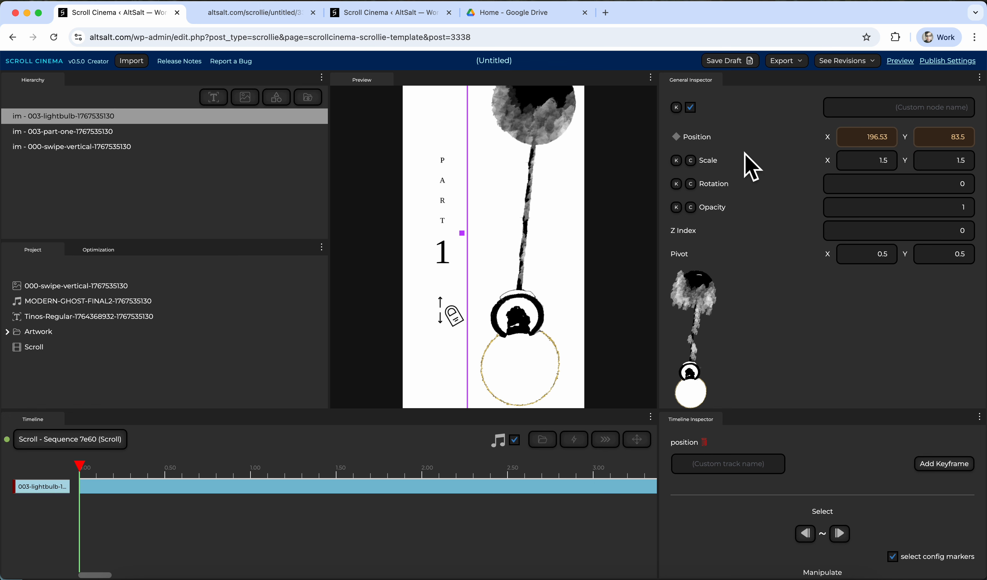
{"action": "left_click", "coordinate": [677, 136]}
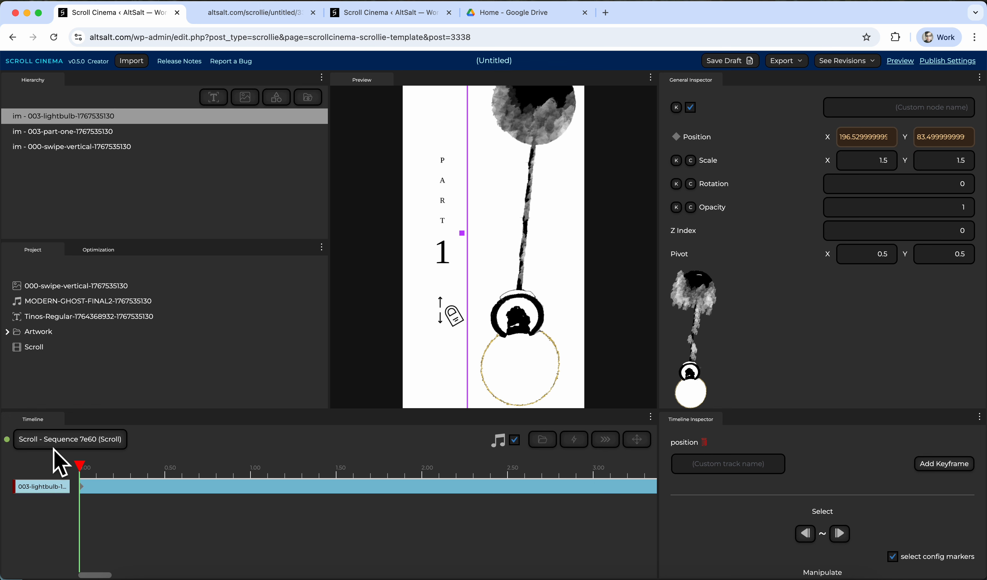
{"action": "left_click_drag", "start_coordinate": [127, 474], "coordinate": [373, 479]}
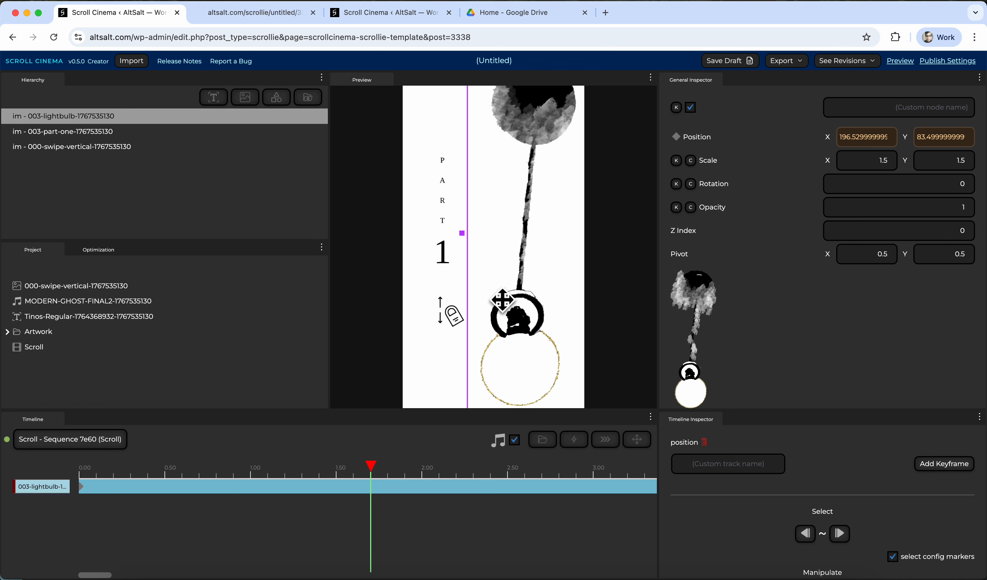
{"action": "left_click_drag", "start_coordinate": [540, 353], "coordinate": [518, 195]}
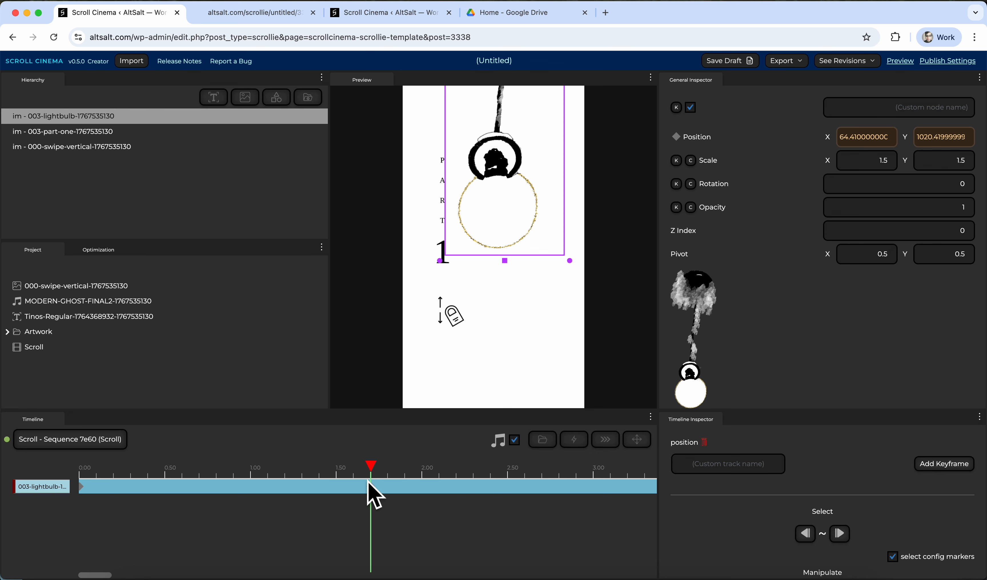
{"action": "mouse_move", "coordinate": [370, 470]}
{"action": "left_mouse_down"}
{"action": "mouse_move", "coordinate": [54, 467]}
{"action": "mouse_move", "coordinate": [364, 470]}
{"action": "mouse_move", "coordinate": [98, 463]}
{"action": "mouse_move", "coordinate": [370, 479]}
{"action": "left_mouse_up"}
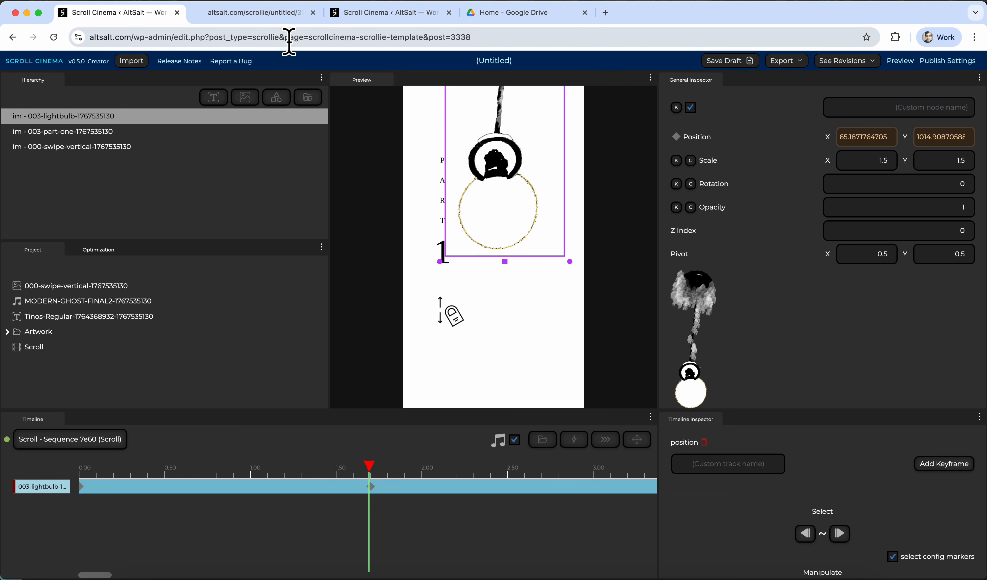
Preview the scrollie on its own page, return to the editor and scrub the timeline to check the lightbulb's movement
{"action": "left_click", "coordinate": [902, 61]}
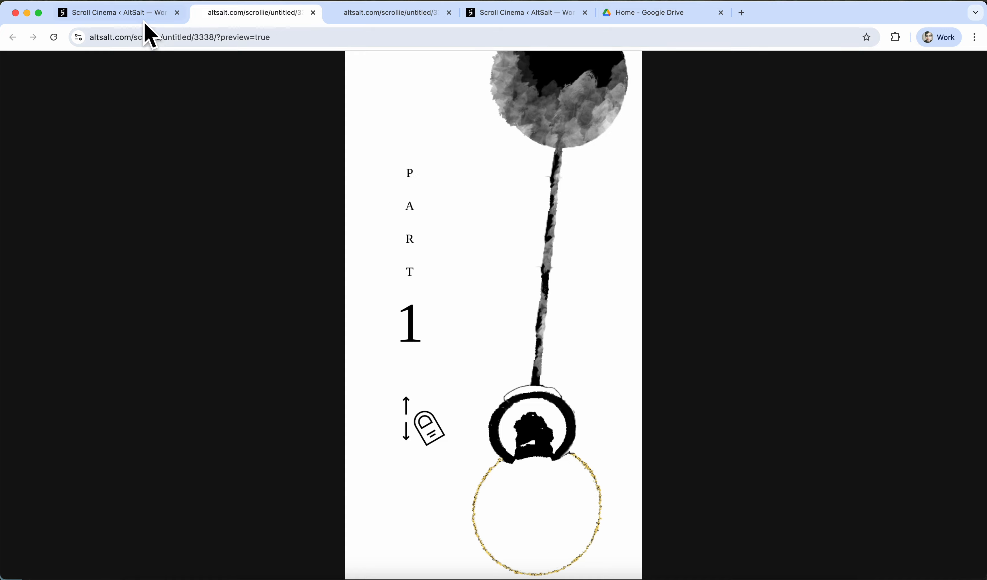
{"action": "left_click", "coordinate": [144, 15]}
{"action": "left_click_drag", "start_coordinate": [328, 466], "coordinate": [75, 449]}
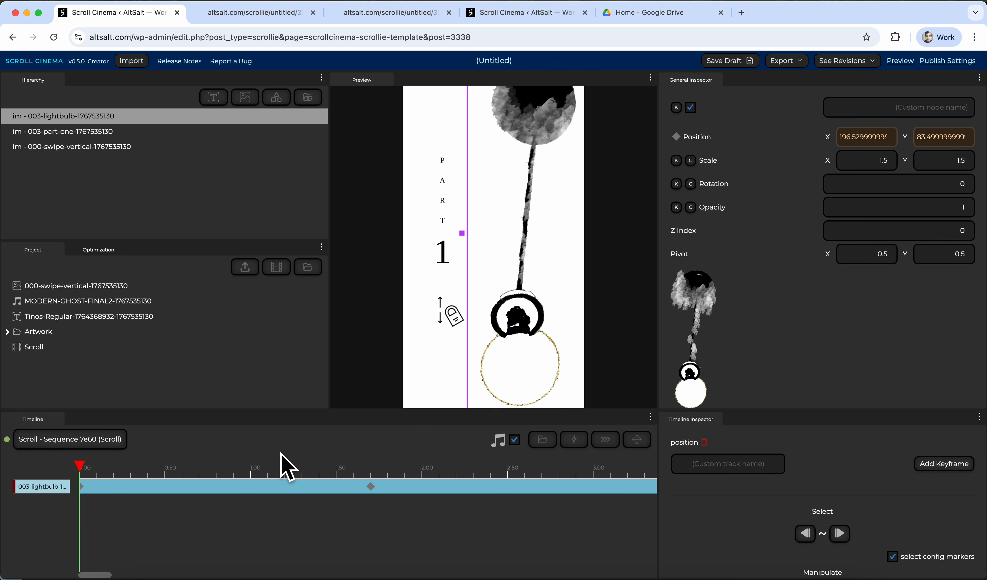
{"action": "left_click_drag", "start_coordinate": [264, 474], "coordinate": [80, 449]}
{"action": "mouse_move", "coordinate": [321, 301]}
{"action": "left_click_drag", "start_coordinate": [240, 463], "coordinate": [70, 452]}
{"action": "left_click", "coordinate": [54, 362]}
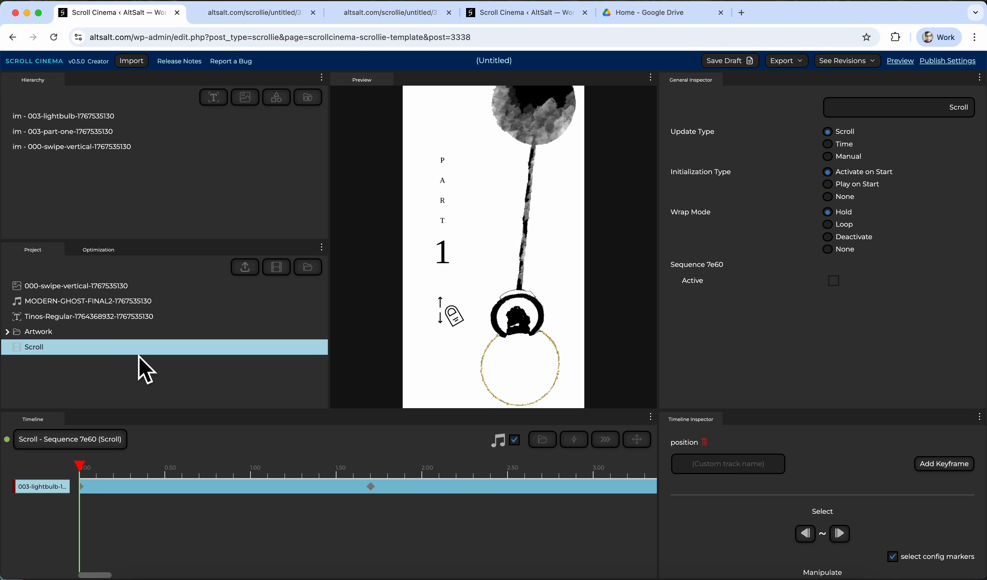
{"action": "left_click", "coordinate": [129, 379]}
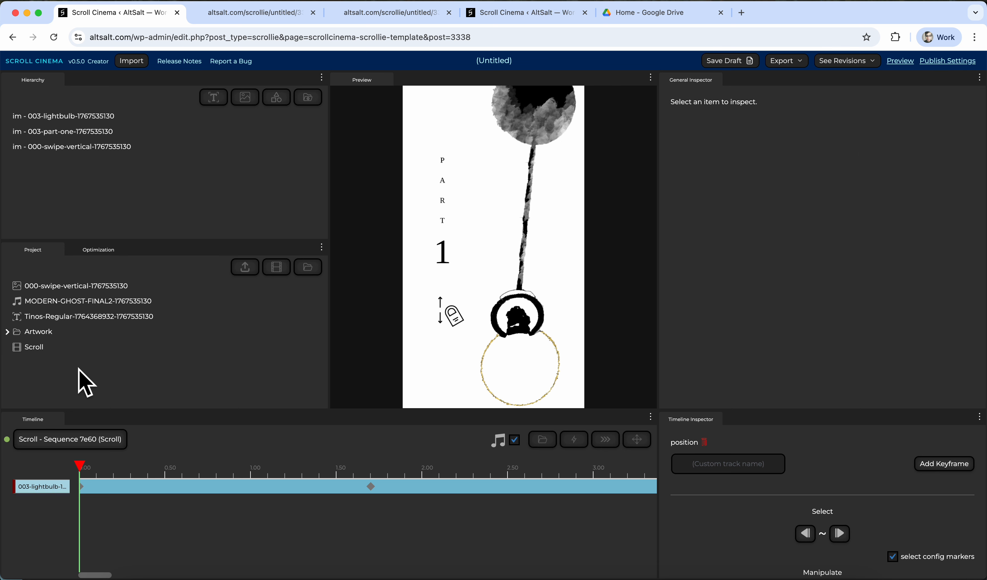
{"action": "left_click", "coordinate": [279, 275]}
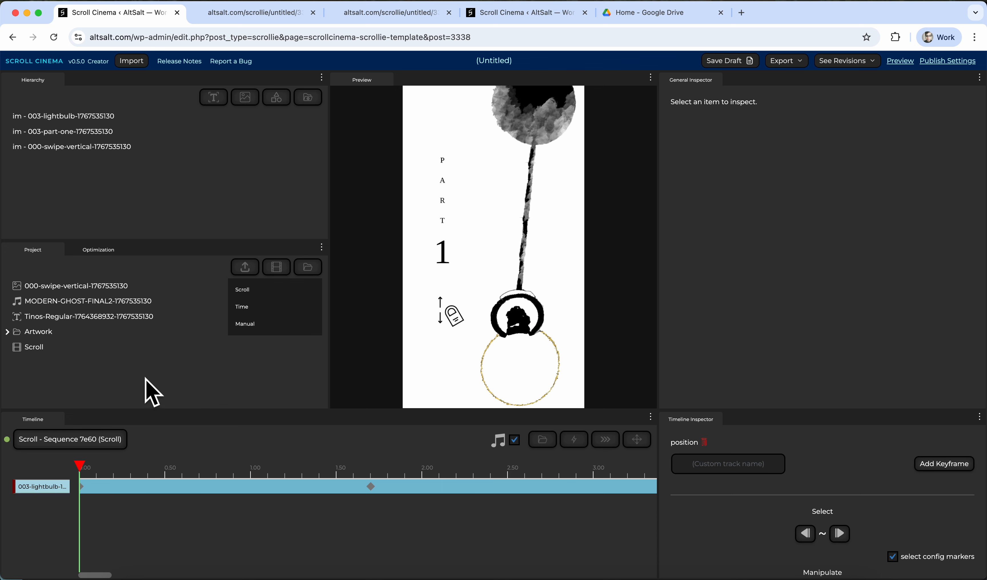
Delete the lightbulb image's position track from the Scroll sequence
{"action": "left_click", "coordinate": [99, 116]}
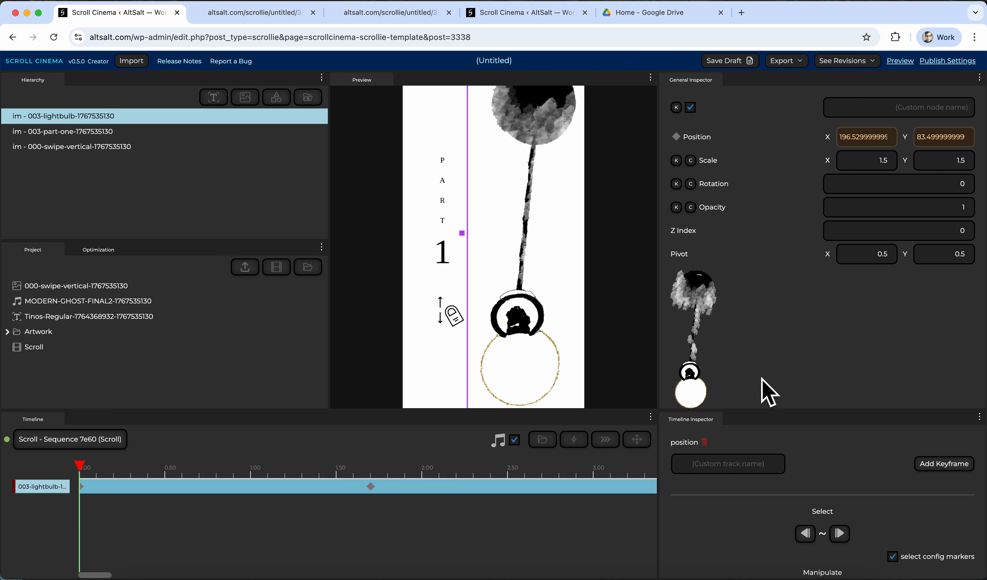
{"action": "scroll", "coordinate": [762, 379], "scroll_direction": "down", "scroll_amount": 5}
{"action": "scroll", "coordinate": [762, 379], "scroll_direction": "up", "scroll_amount": 5}
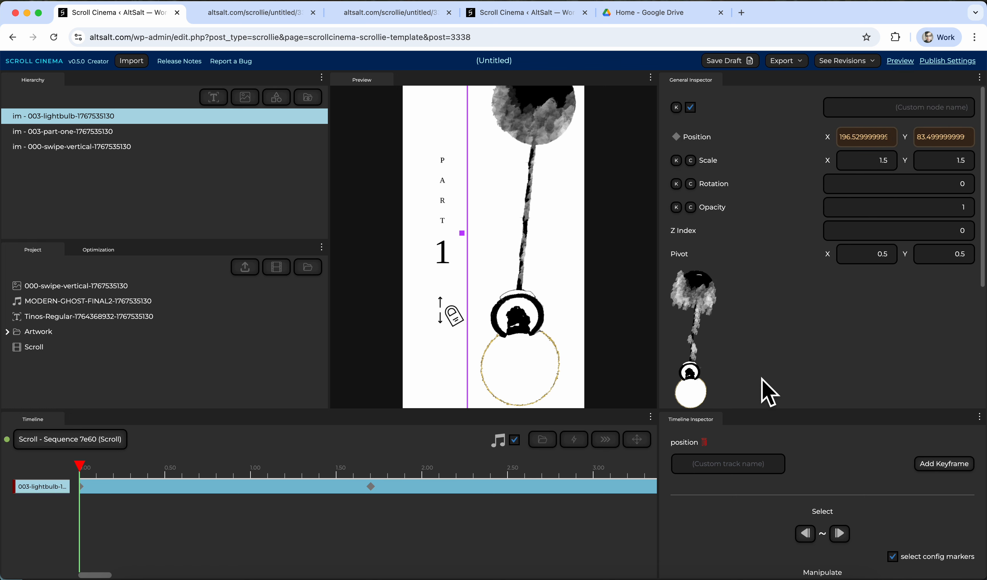
{"action": "left_click", "coordinate": [56, 488]}
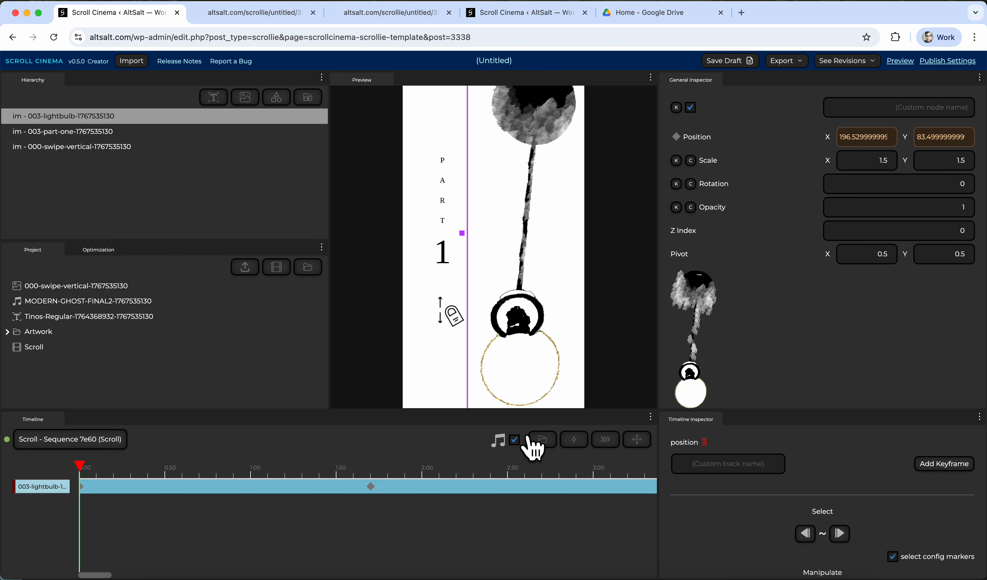
{"action": "left_click", "coordinate": [705, 442]}
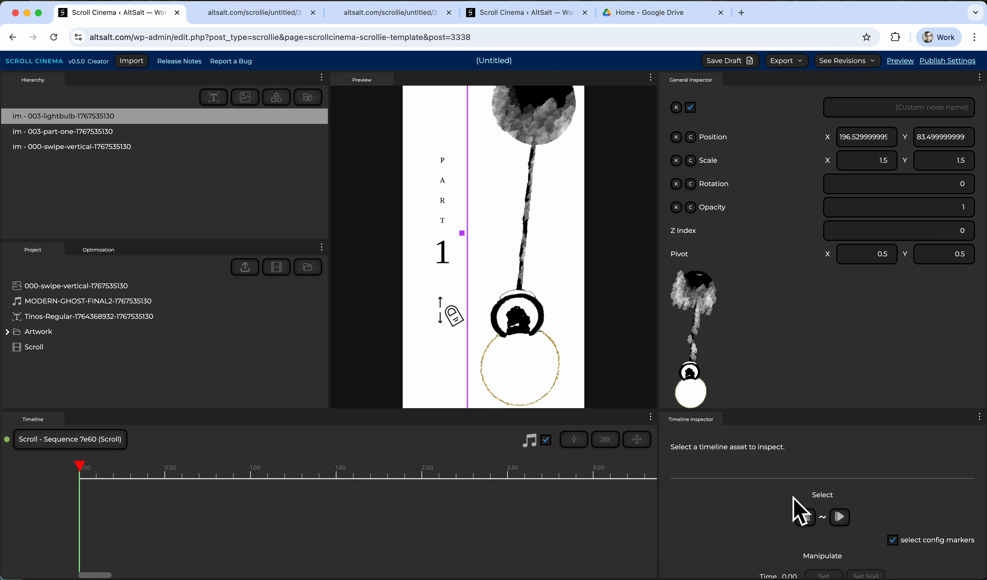
{"action": "scroll", "coordinate": [741, 522], "scroll_direction": "down", "scroll_amount": 2}
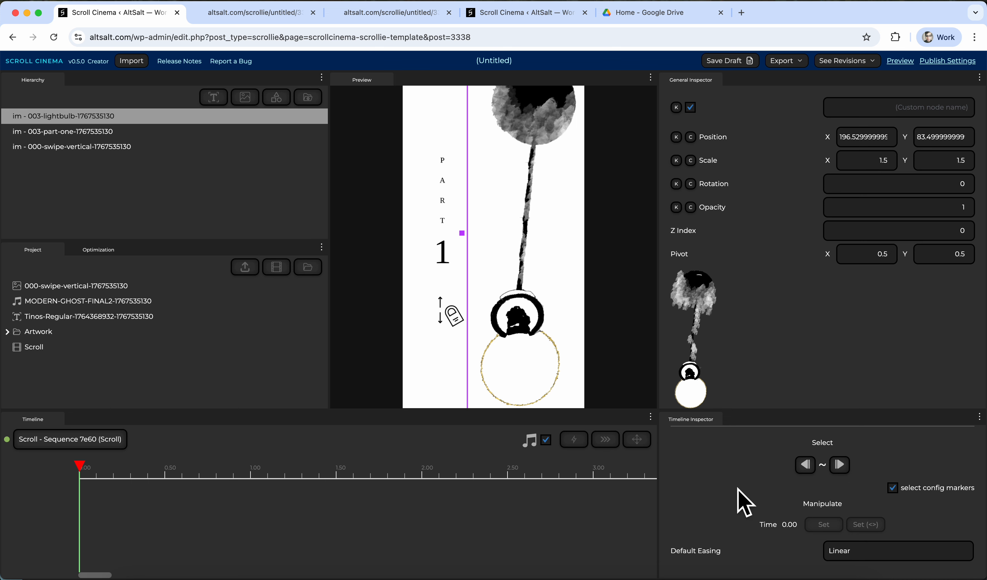
{"action": "scroll", "coordinate": [733, 474], "scroll_direction": "up", "scroll_amount": 2}
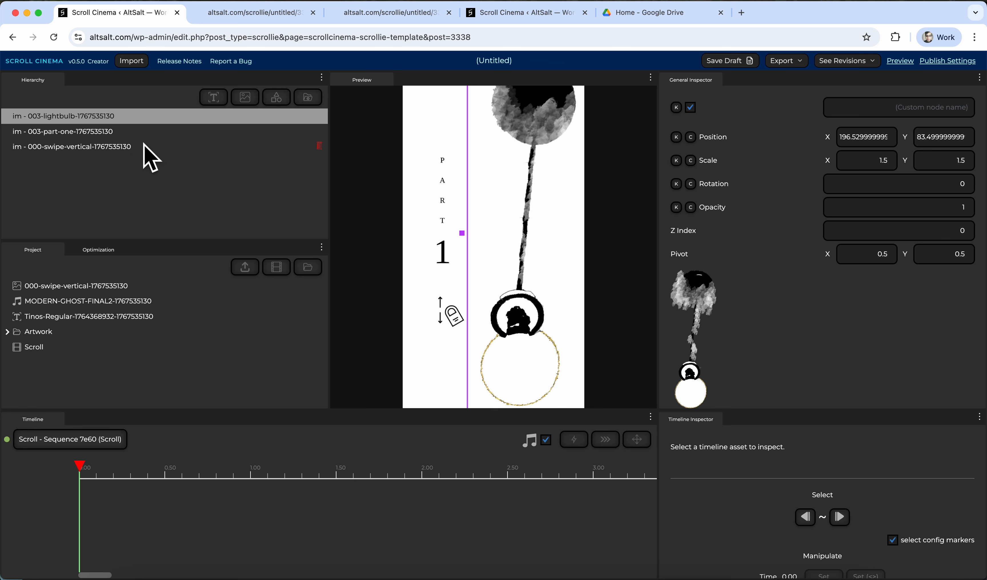
Put the lightbulb, part-one and swipe-vertical images together in a parent group
{"action": "left_click", "coordinate": [136, 115]}
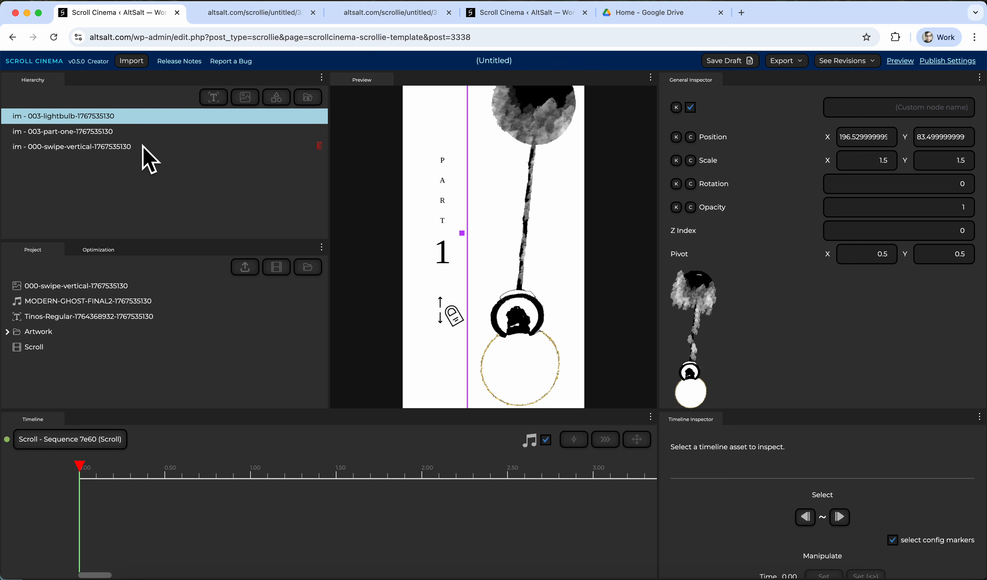
{"action": "left_click", "coordinate": [159, 147], "text": "shift"}
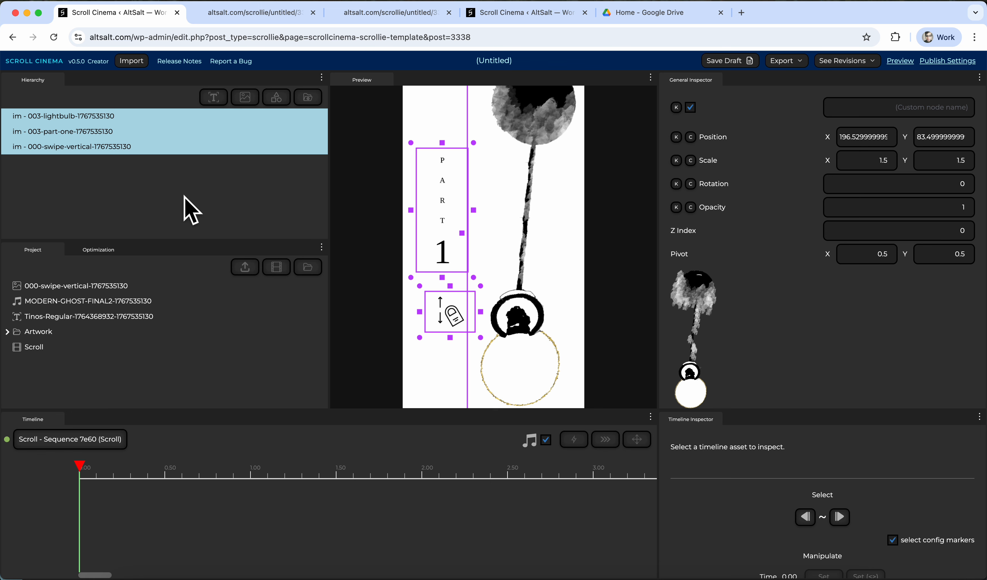
{"action": "left_click", "coordinate": [308, 105]}
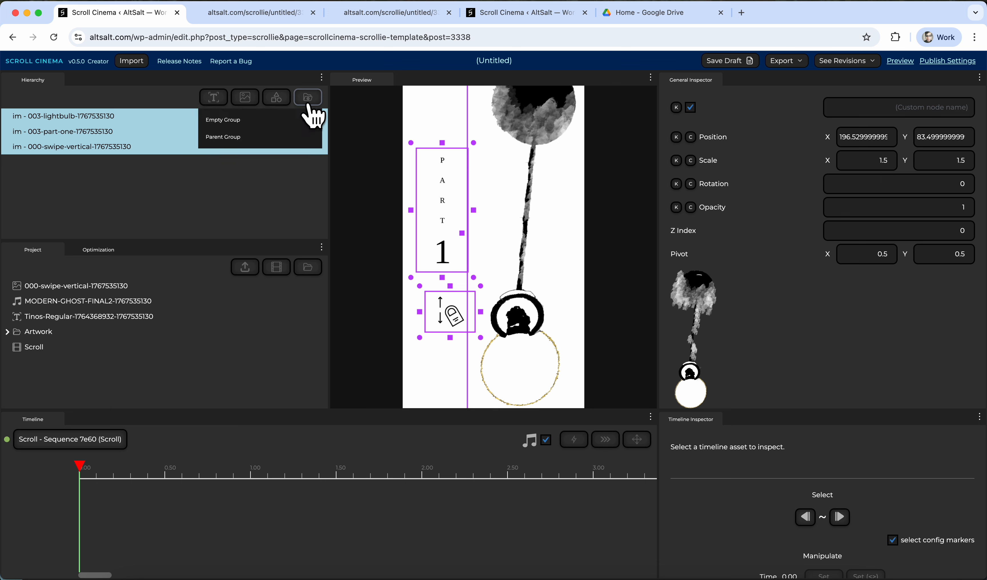
{"action": "left_click", "coordinate": [260, 138]}
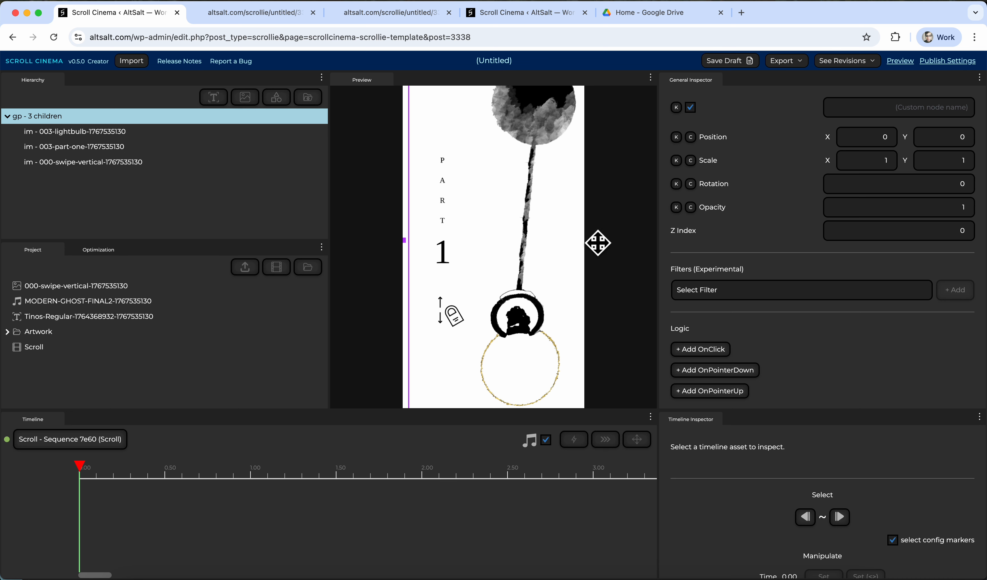
Add position keyframes for the group at 0.00 and 1.7, and set the second keyframe's Y value to 1920
{"action": "left_click", "coordinate": [676, 137]}
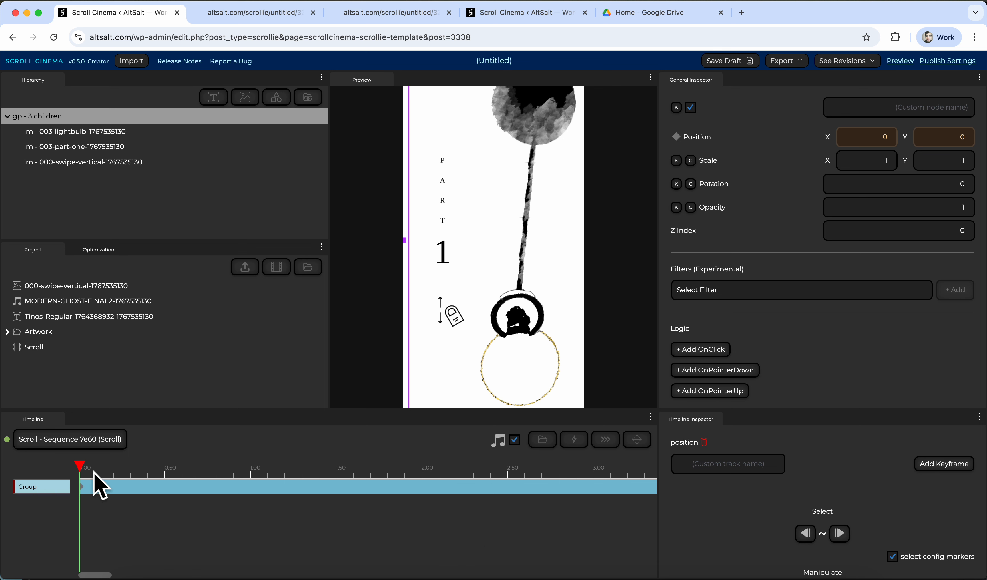
{"action": "left_click_drag", "start_coordinate": [141, 476], "coordinate": [370, 508]}
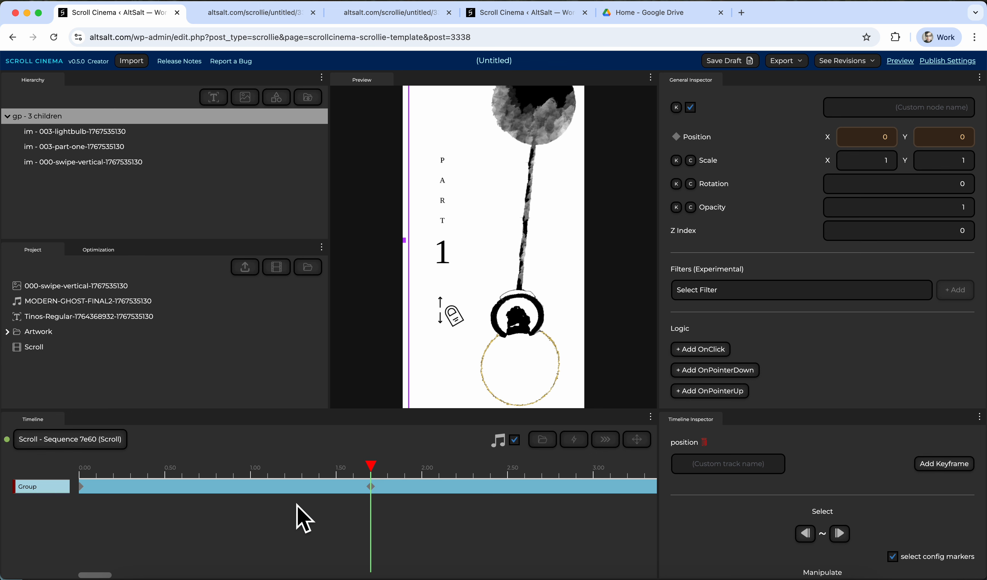
{"action": "left_click", "coordinate": [371, 487]}
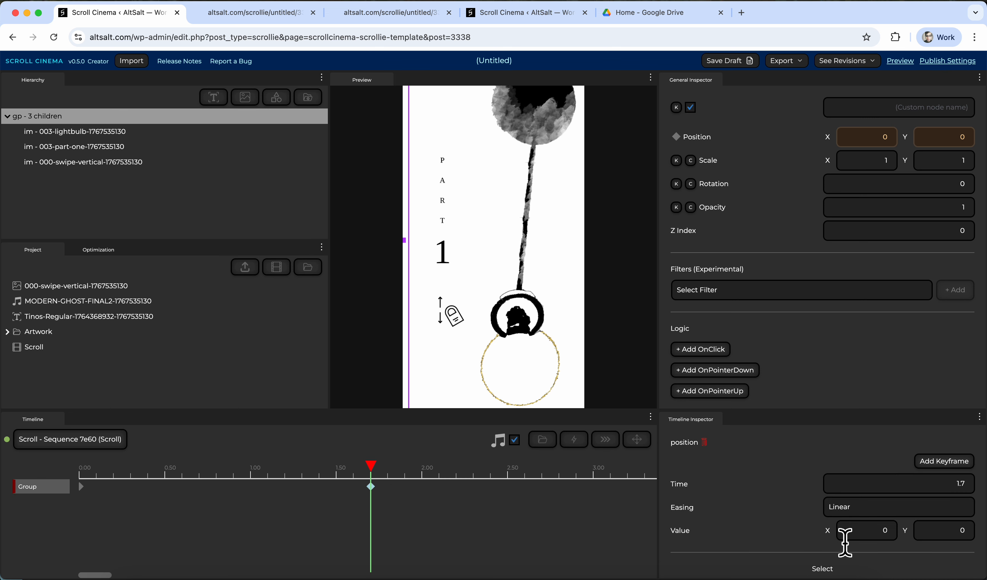
{"action": "scroll", "coordinate": [844, 541], "scroll_direction": "down", "scroll_amount": 2}
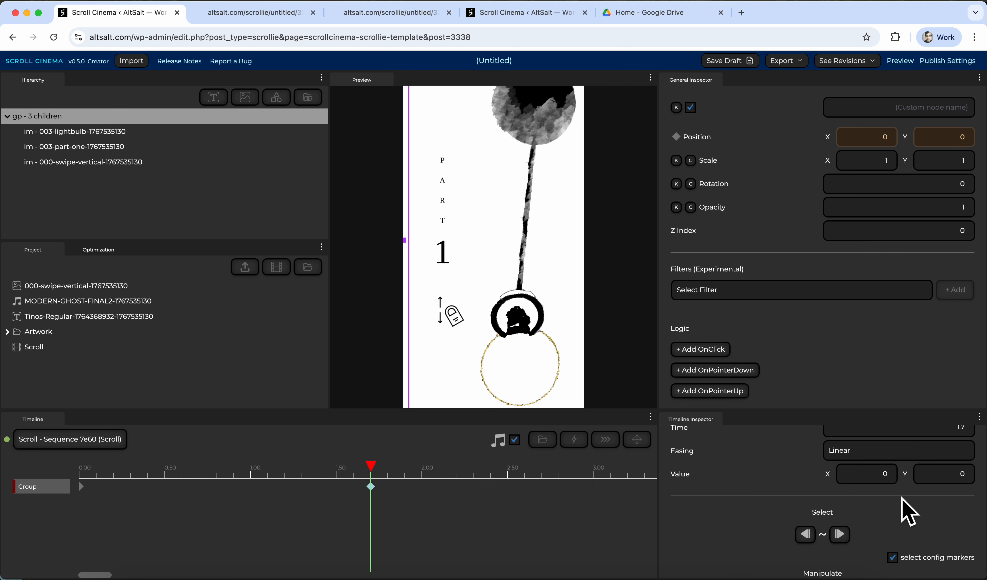
{"action": "scroll", "coordinate": [881, 496], "scroll_direction": "up", "scroll_amount": 1}
{"action": "left_click", "coordinate": [957, 500]}
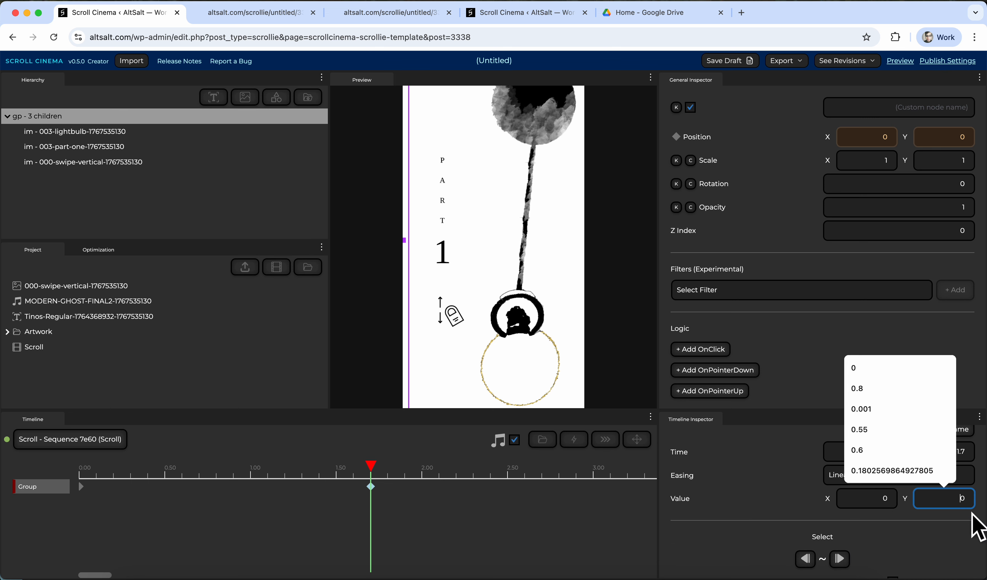
{"action": "type", "text": "192"}
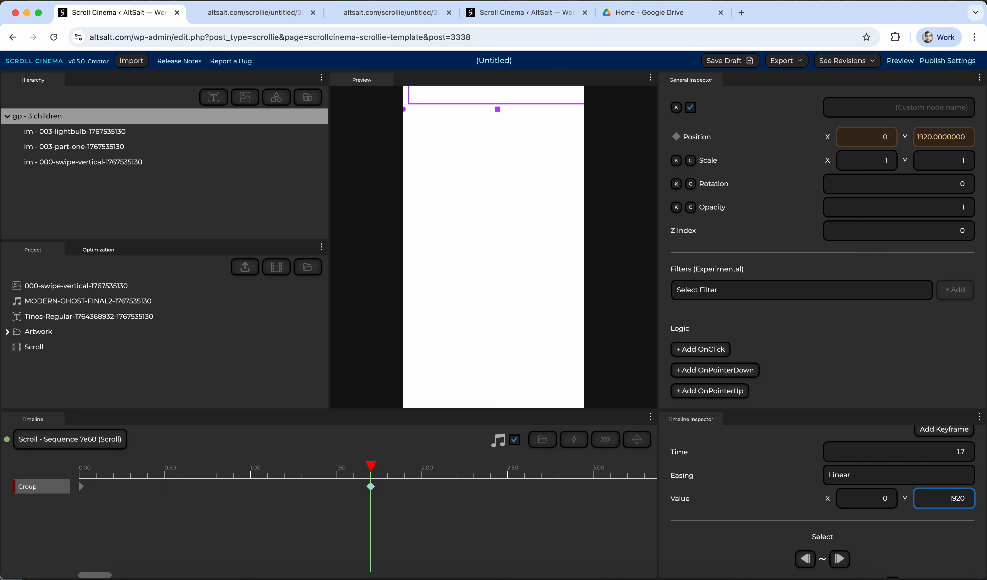
Scrub the timeline to check the group's movement and return the playhead to 0.00
{"action": "left_click_drag", "start_coordinate": [371, 465], "coordinate": [66, 474]}
{"action": "left_click_drag", "start_coordinate": [239, 471], "coordinate": [94, 455]}
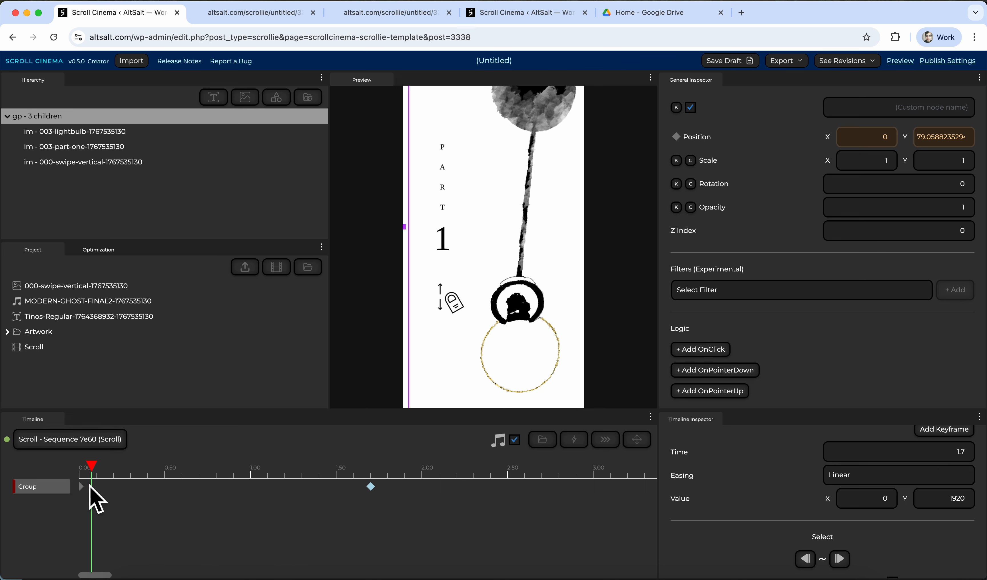
{"action": "left_click_drag", "start_coordinate": [121, 465], "coordinate": [49, 463]}
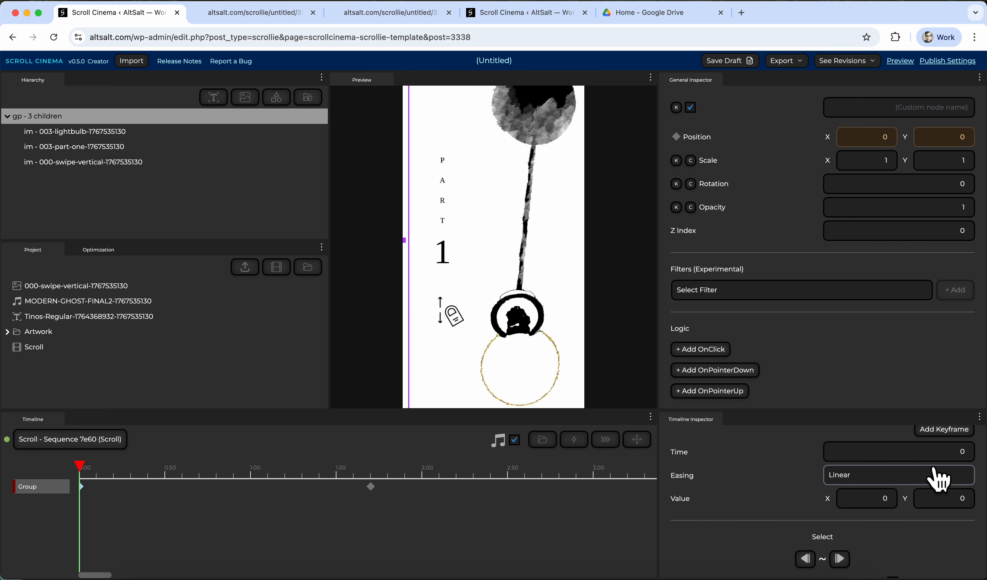
Set the easing of the group's position keyframe at 0.00 to Ease In Out Quad and look over the other easing options
{"action": "left_click", "coordinate": [921, 479]}
{"action": "scroll", "coordinate": [895, 458], "scroll_direction": "down", "scroll_amount": 2}
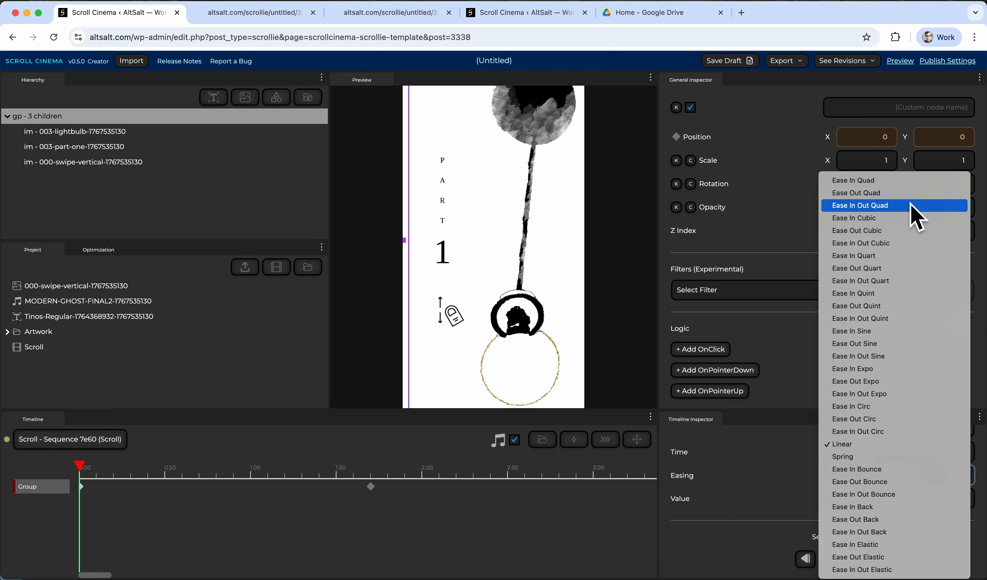
{"action": "left_click", "coordinate": [860, 205]}
{"action": "left_click_drag", "start_coordinate": [85, 469], "coordinate": [28, 471]}
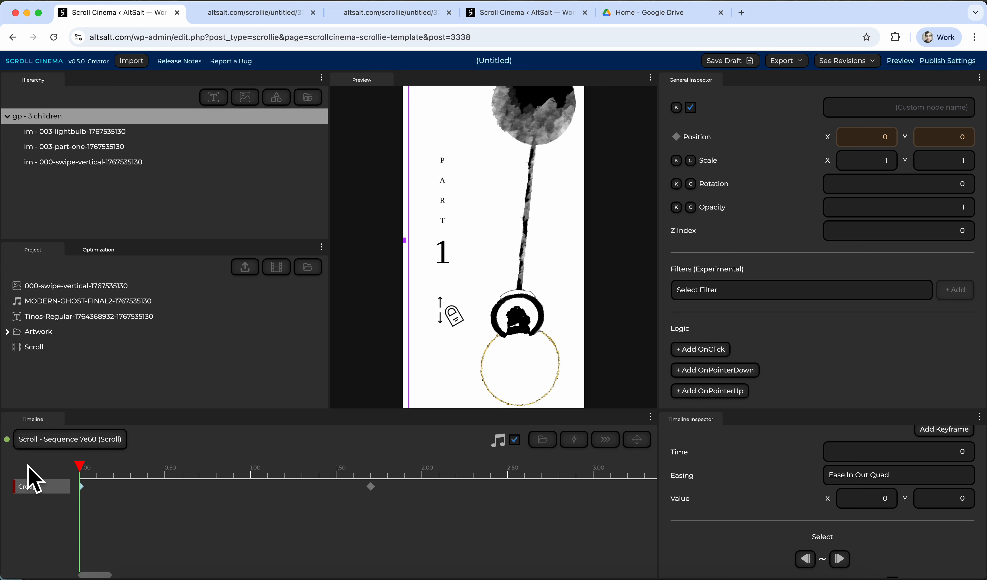
{"action": "left_click", "coordinate": [850, 477]}
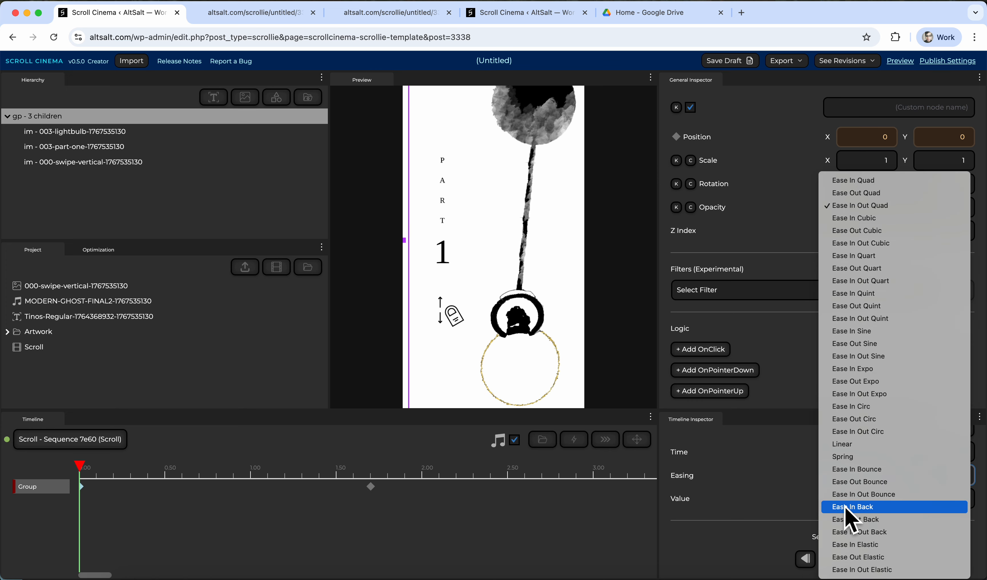
{"action": "left_click", "coordinate": [711, 514]}
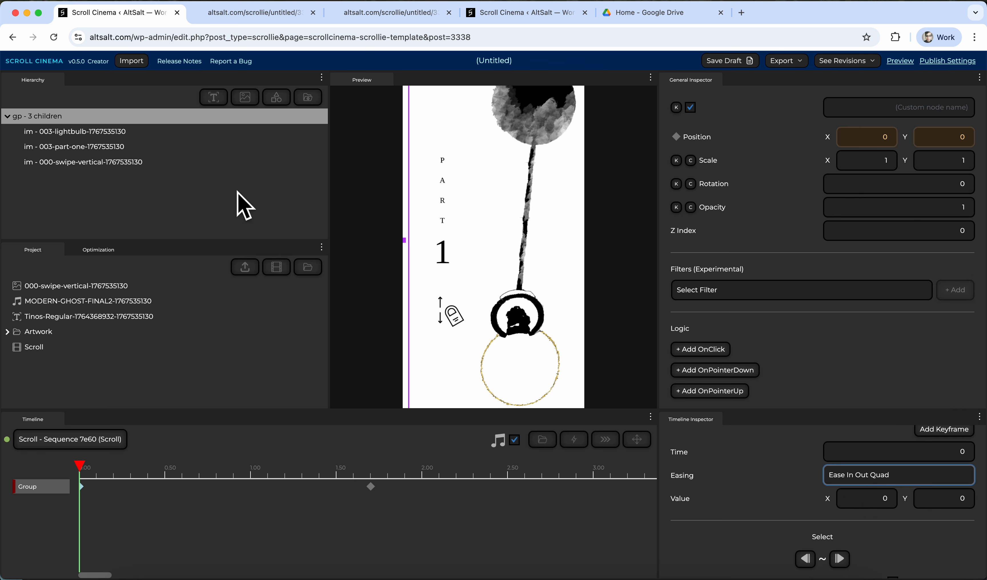
Scrub between 0.00 and 1.7 to check the group's eased movement, and return the playhead to 0.00
{"action": "left_click_drag", "start_coordinate": [338, 471], "coordinate": [74, 469]}
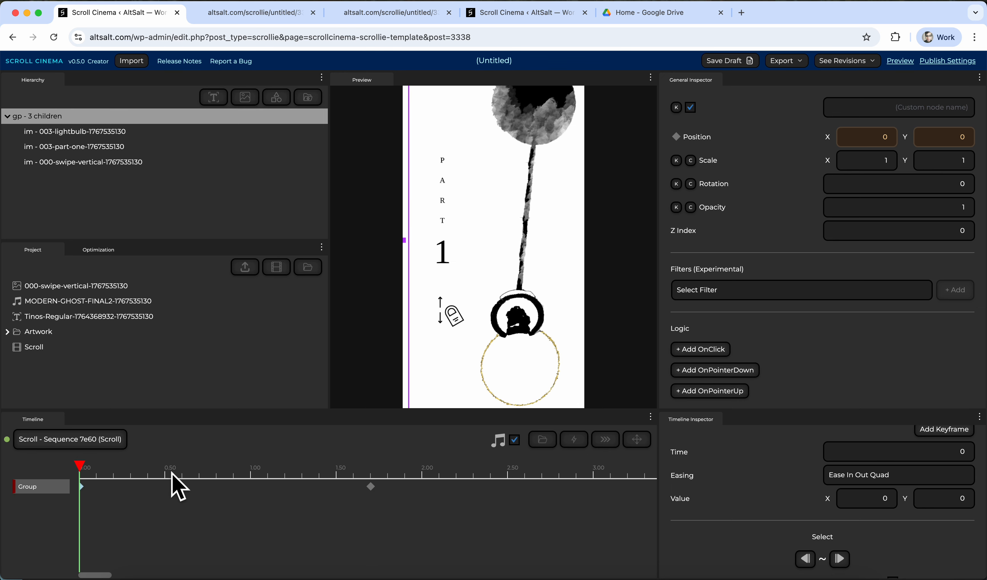
{"action": "left_click_drag", "start_coordinate": [169, 473], "coordinate": [371, 467]}
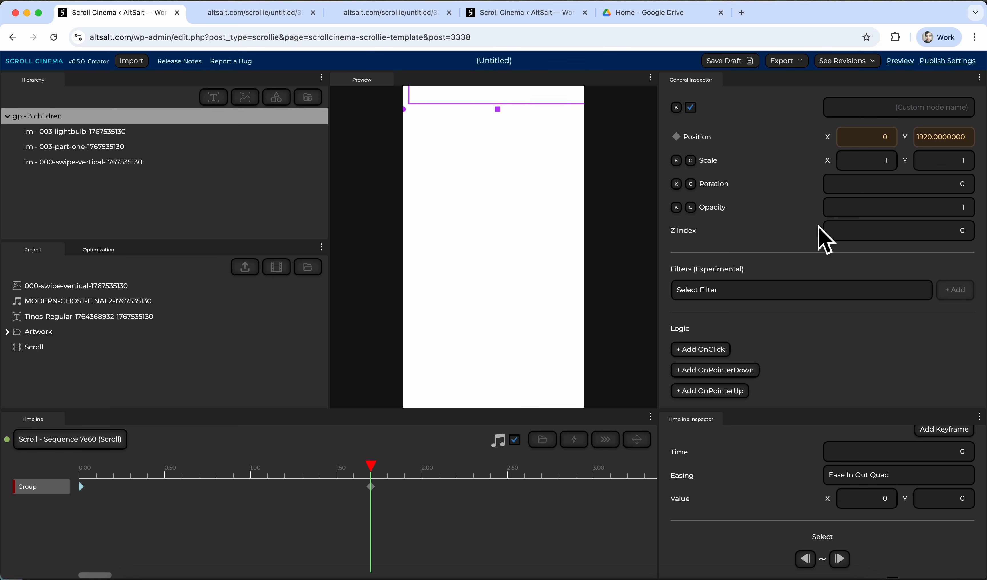
{"action": "left_click_drag", "start_coordinate": [371, 466], "coordinate": [67, 490]}
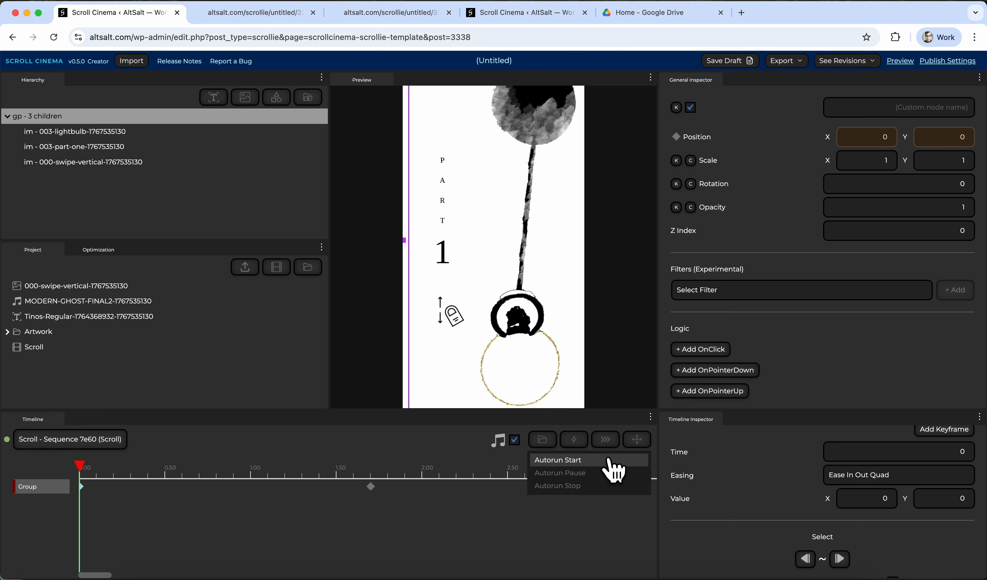
Add an Autorun Start marker at 0.00 and an Autorun Pause marker at 1.7 in the Scroll sequence
{"action": "left_click", "coordinate": [608, 445]}
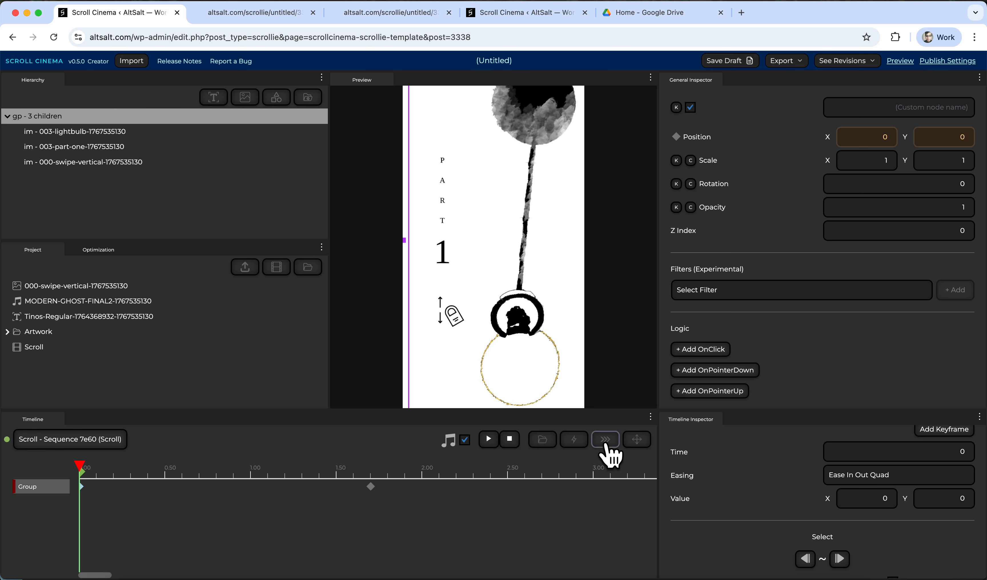
{"action": "left_click_drag", "start_coordinate": [128, 458], "coordinate": [372, 494]}
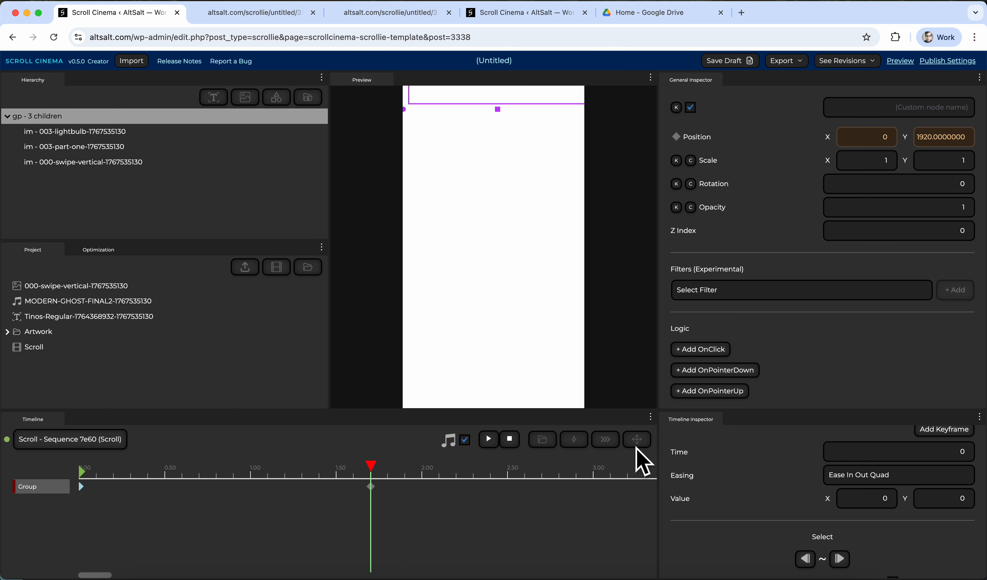
{"action": "left_click", "coordinate": [605, 440]}
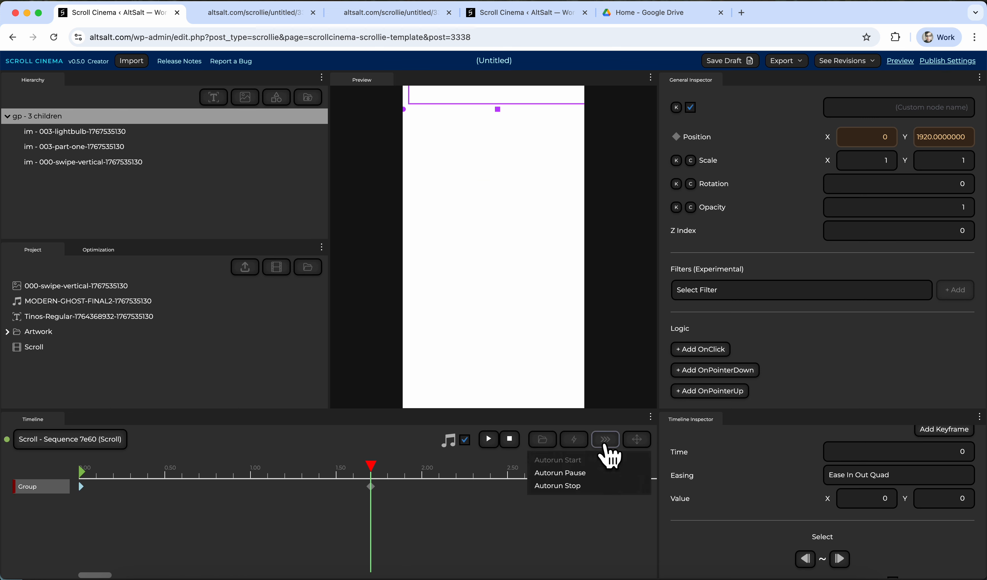
{"action": "left_click", "coordinate": [602, 477]}
Play the sequence from 0.00 to check the autorun with eased movement, and reset the playhead to the start
{"action": "left_click_drag", "start_coordinate": [370, 466], "coordinate": [73, 441]}
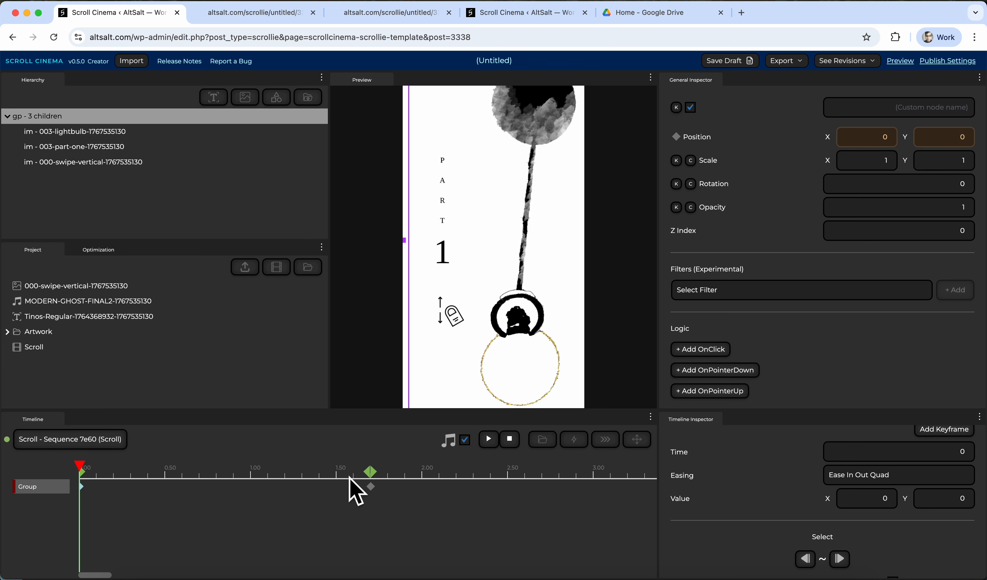
{"action": "left_click", "coordinate": [489, 440]}
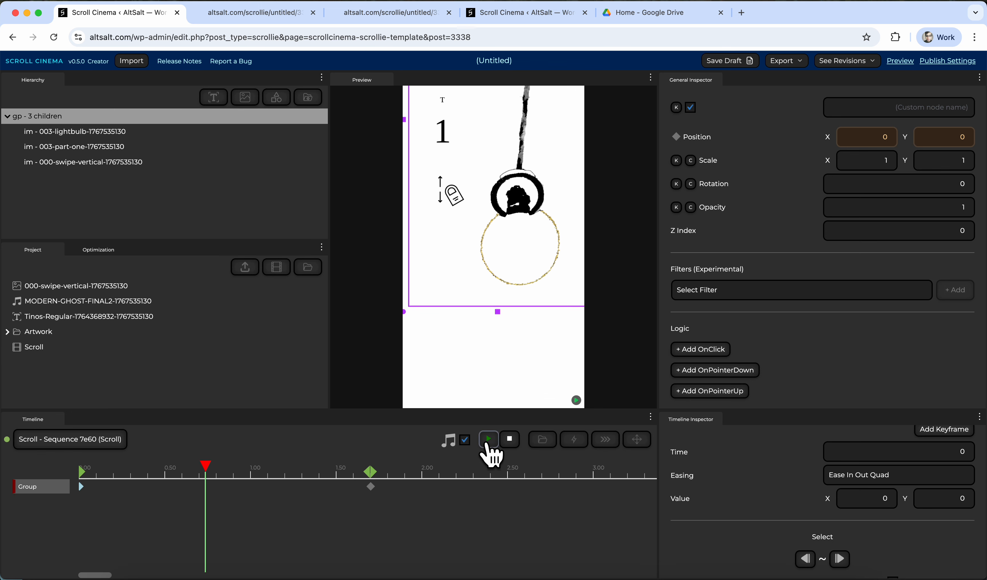
{"action": "left_click_drag", "start_coordinate": [326, 467], "coordinate": [73, 472]}
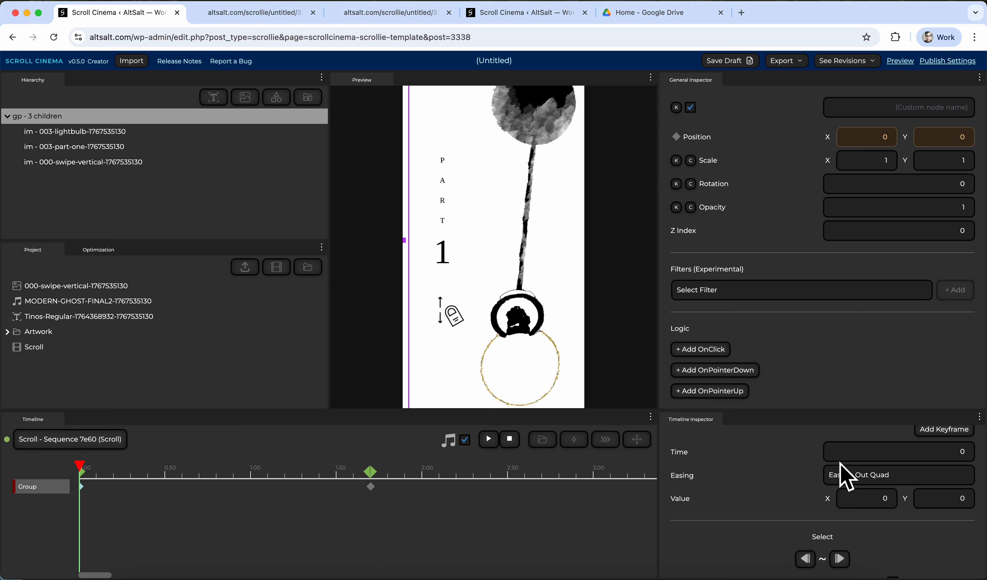
Set the easing of the group's first position keyframe to Linear, preview the sequence from 0.00, and rewind it
{"action": "left_click", "coordinate": [840, 474]}
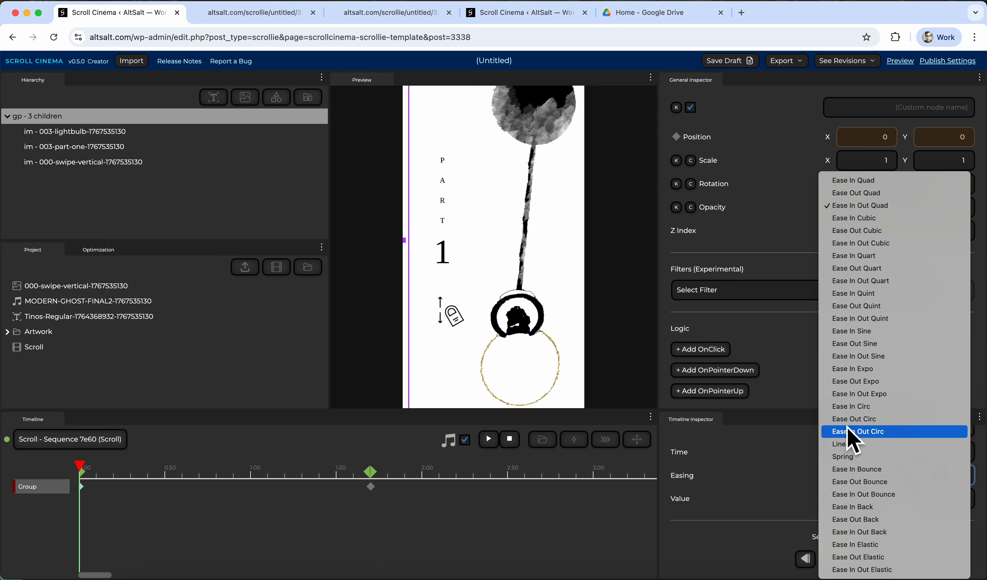
{"action": "left_click", "coordinate": [845, 444]}
{"action": "left_click", "coordinate": [490, 439]}
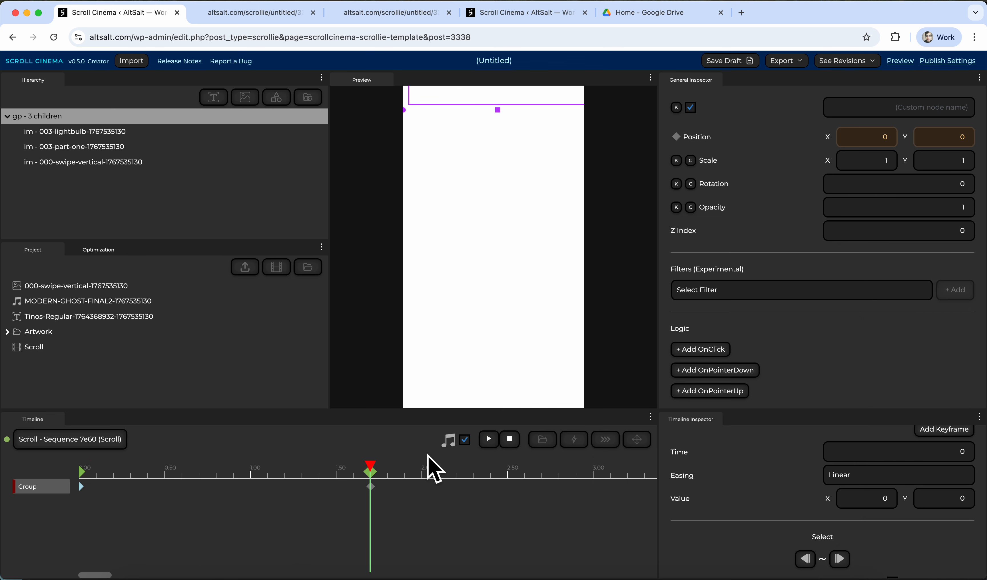
{"action": "left_click_drag", "start_coordinate": [325, 471], "coordinate": [72, 473]}
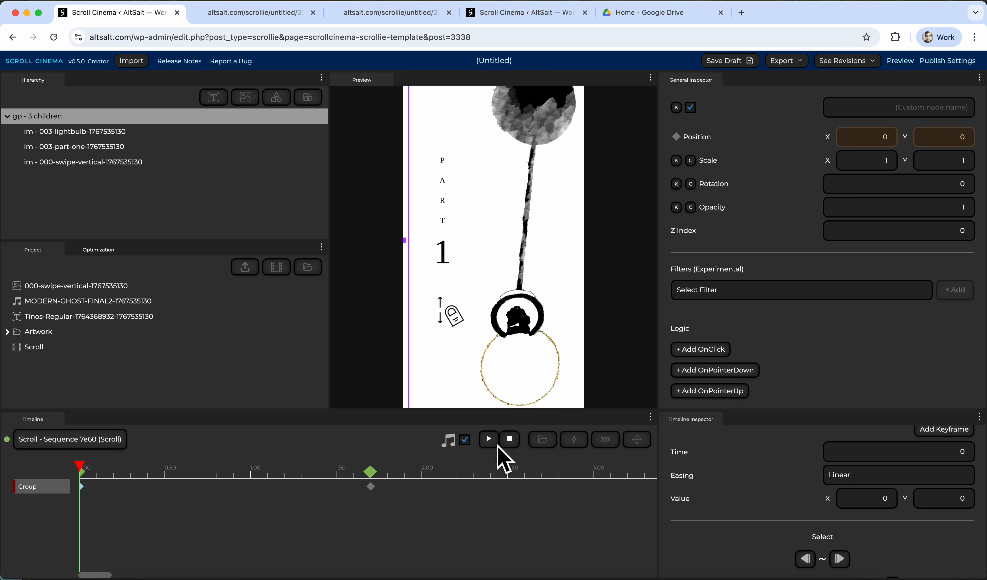
Replay the autorun twice from 0.00 to check the linear movement, returning the playhead to the start each time
{"action": "left_click", "coordinate": [489, 439]}
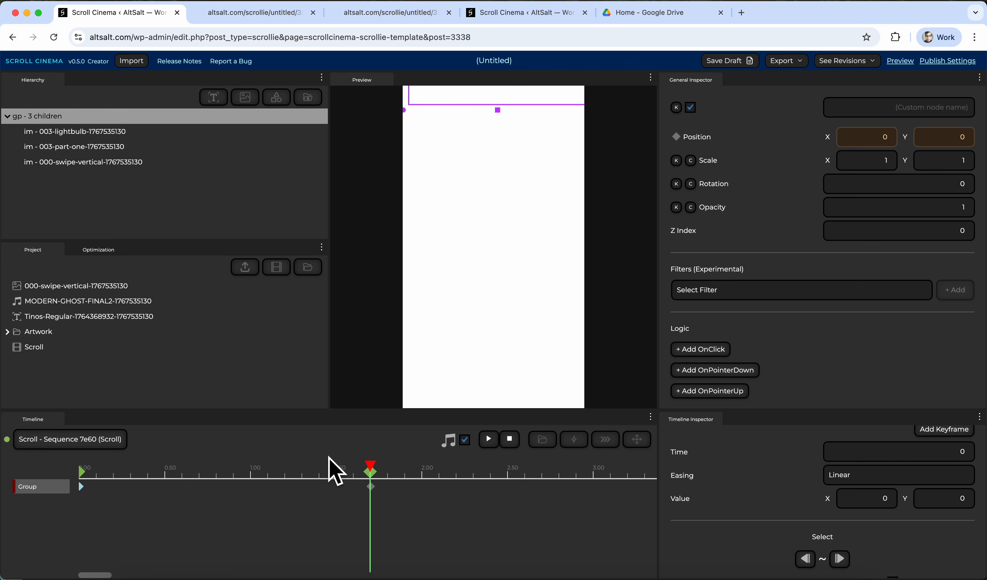
{"action": "left_click_drag", "start_coordinate": [307, 475], "coordinate": [82, 471]}
{"action": "left_click", "coordinate": [492, 442]}
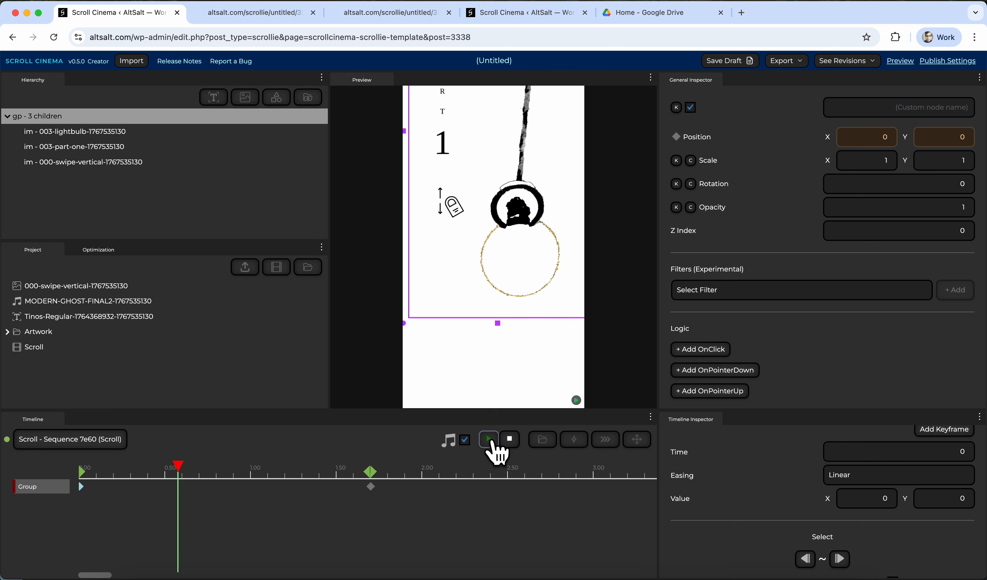
{"action": "left_click_drag", "start_coordinate": [307, 474], "coordinate": [74, 476]}
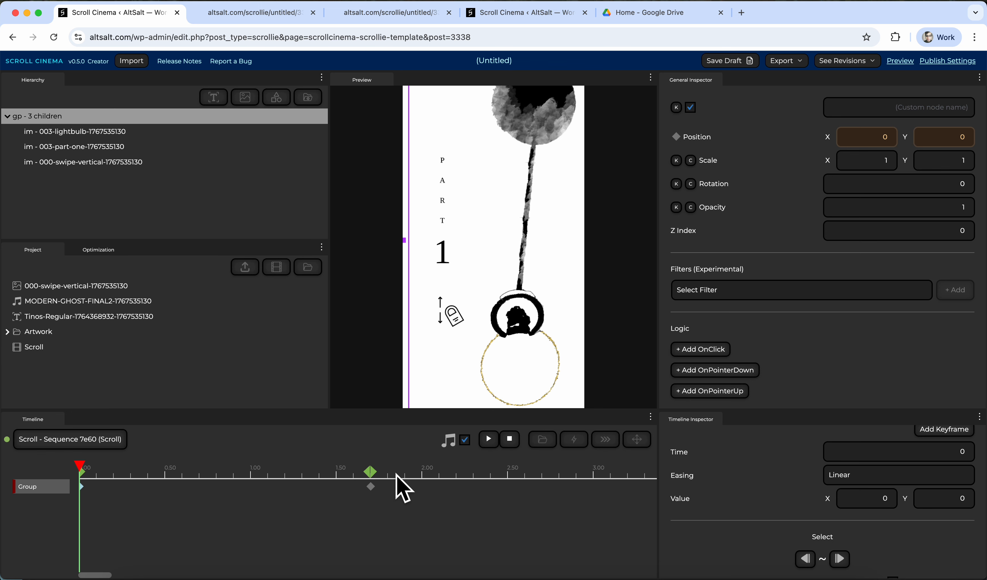
Check the autorun marker options at 0.00, play the sequence with the keyframe deselected, and interrupt it by moving the playhead to 1.13
{"action": "left_click", "coordinate": [606, 440]}
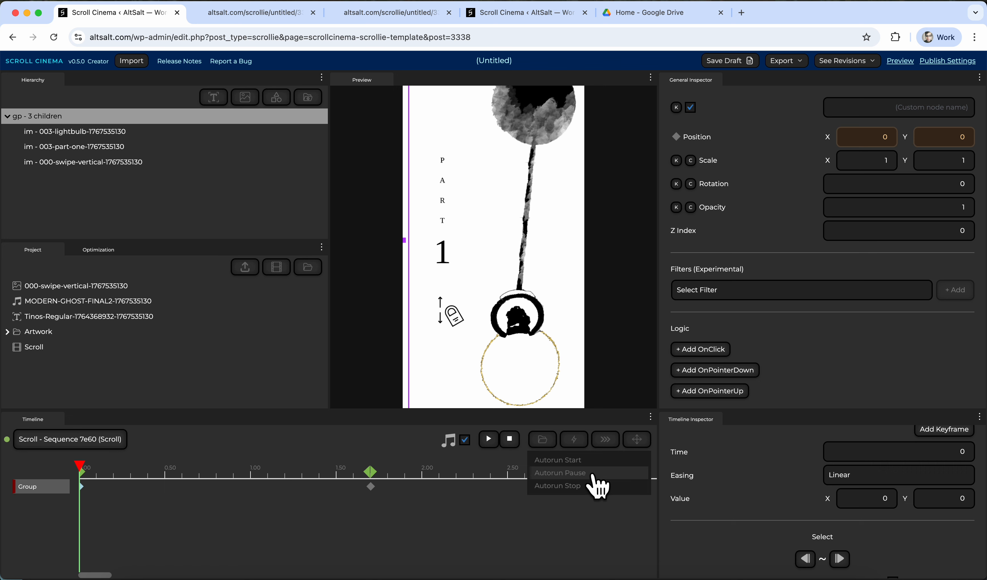
{"action": "left_click", "coordinate": [192, 497]}
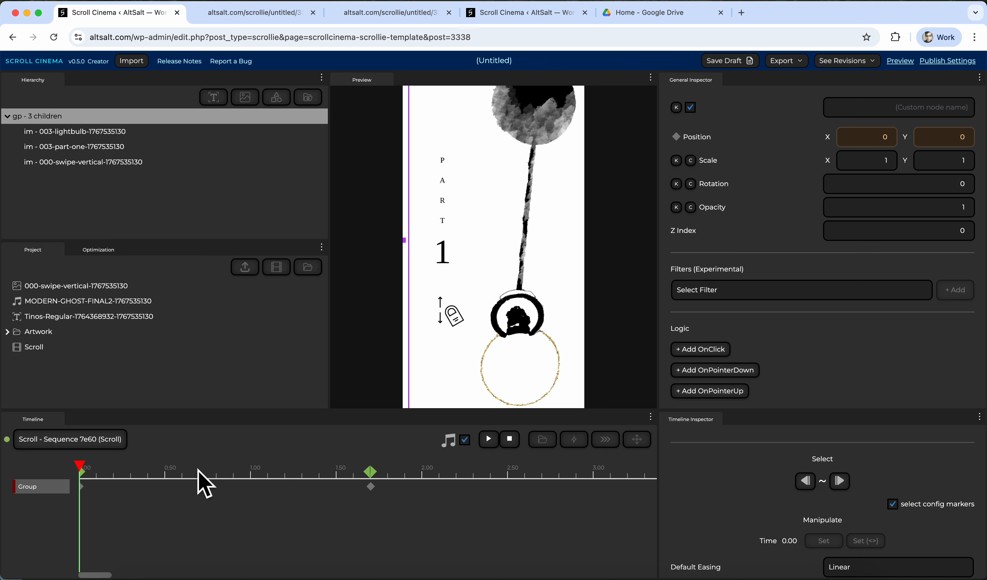
{"action": "left_click", "coordinate": [489, 439]}
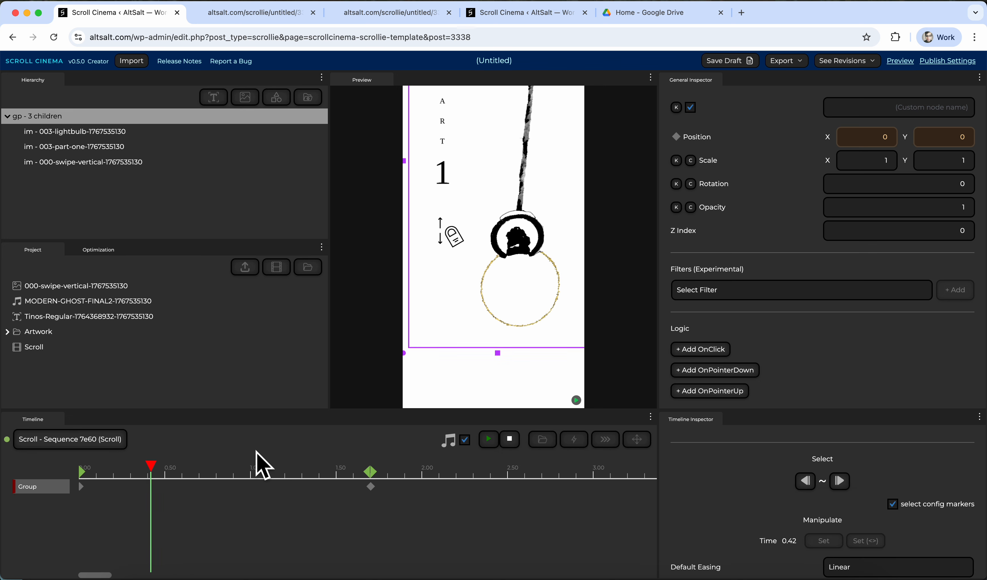
{"action": "left_click", "coordinate": [274, 468]}
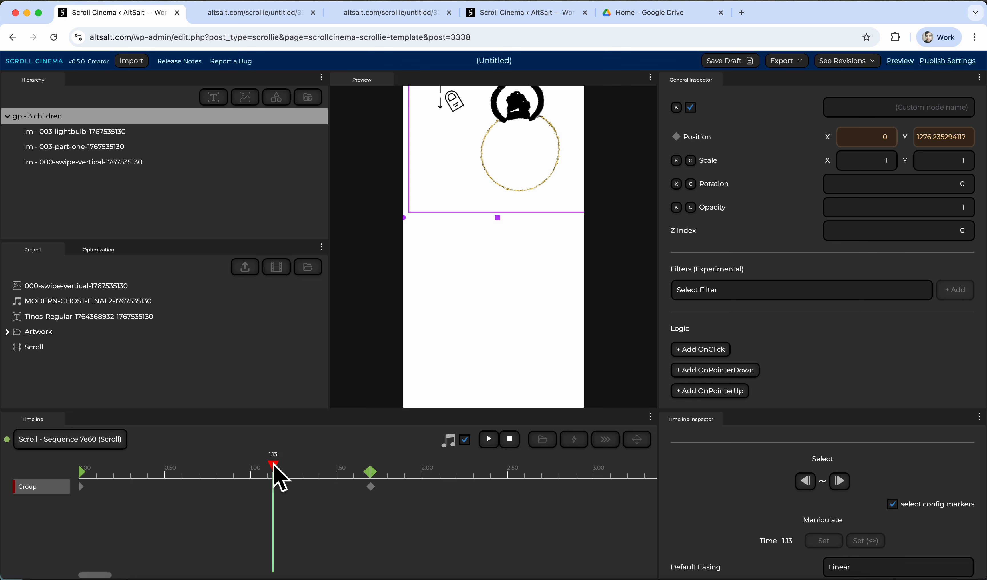
Inspect the autorun marker options at 1.13, and scrub past the pause marker and back to 0.00
{"action": "left_click", "coordinate": [606, 439]}
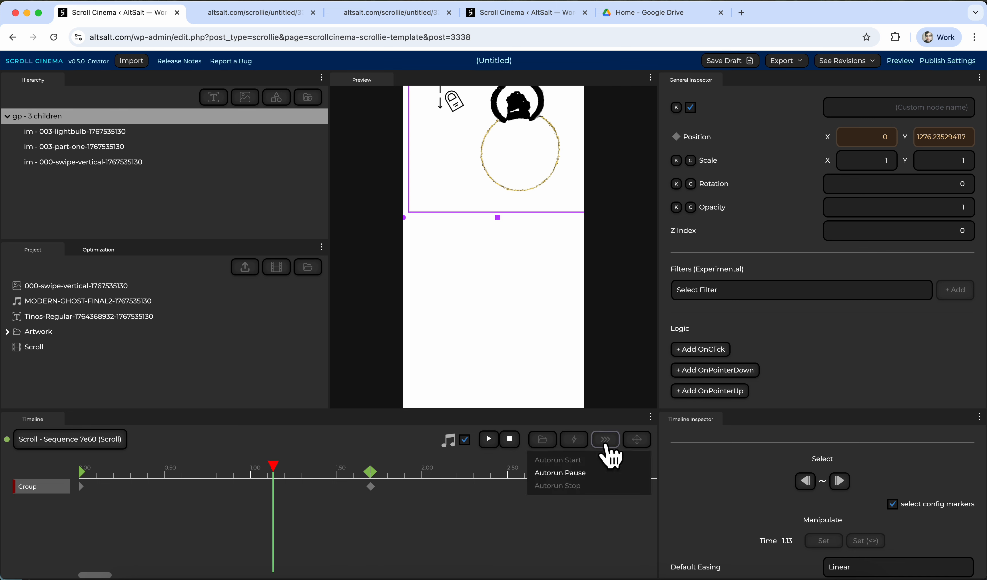
{"action": "left_click", "coordinate": [471, 475]}
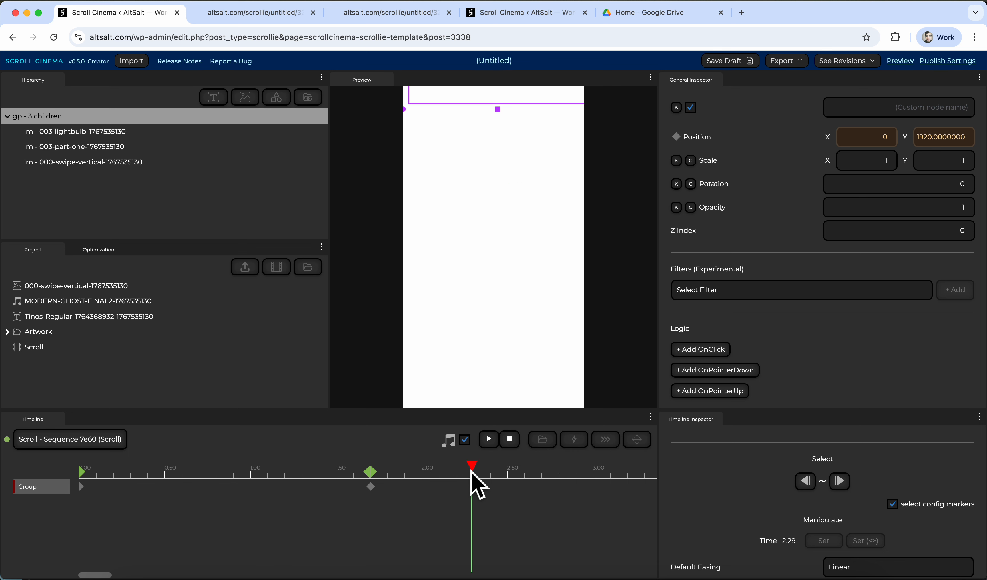
{"action": "left_click_drag", "start_coordinate": [453, 467], "coordinate": [53, 470]}
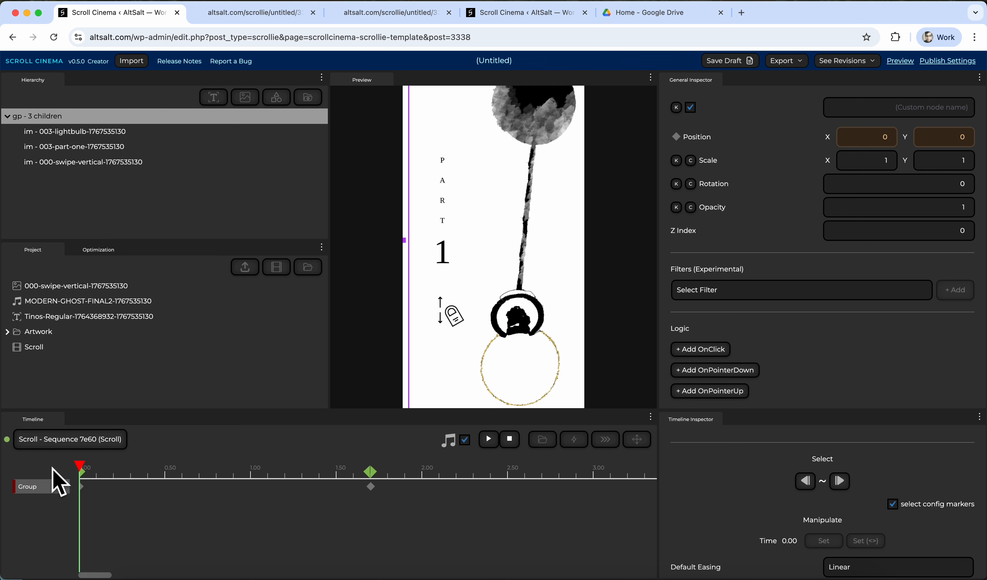
{"action": "left_click", "coordinate": [370, 472]}
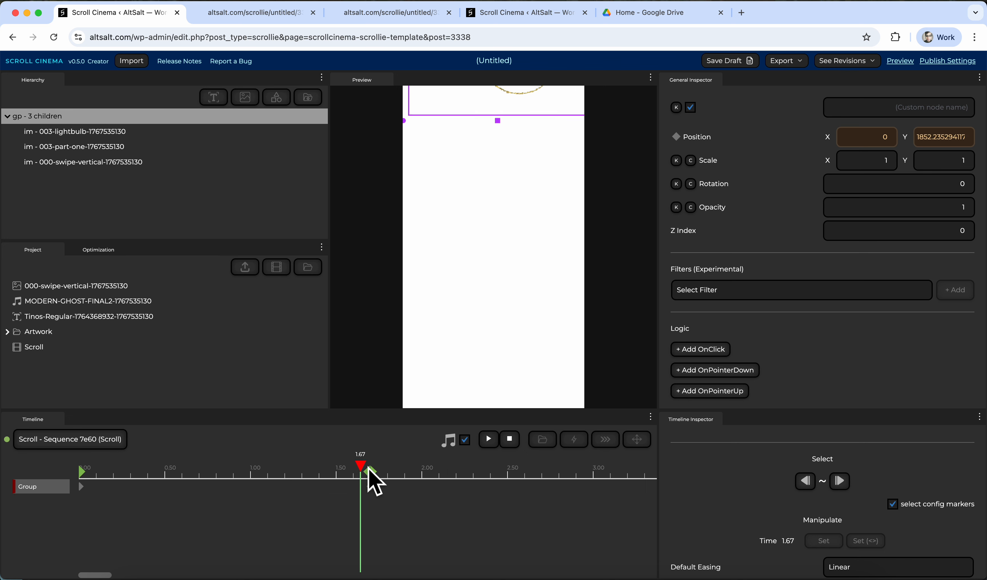
{"action": "left_click_drag", "start_coordinate": [372, 474], "coordinate": [79, 479]}
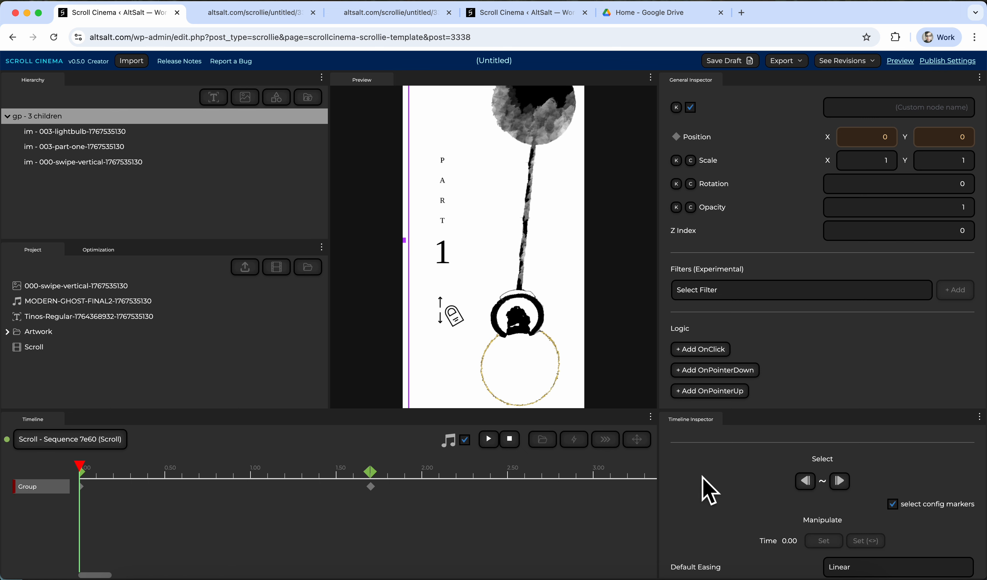
Delete the autorun markers at 1.7 and 0.00 from the Scroll sequence
{"action": "left_click", "coordinate": [370, 472]}
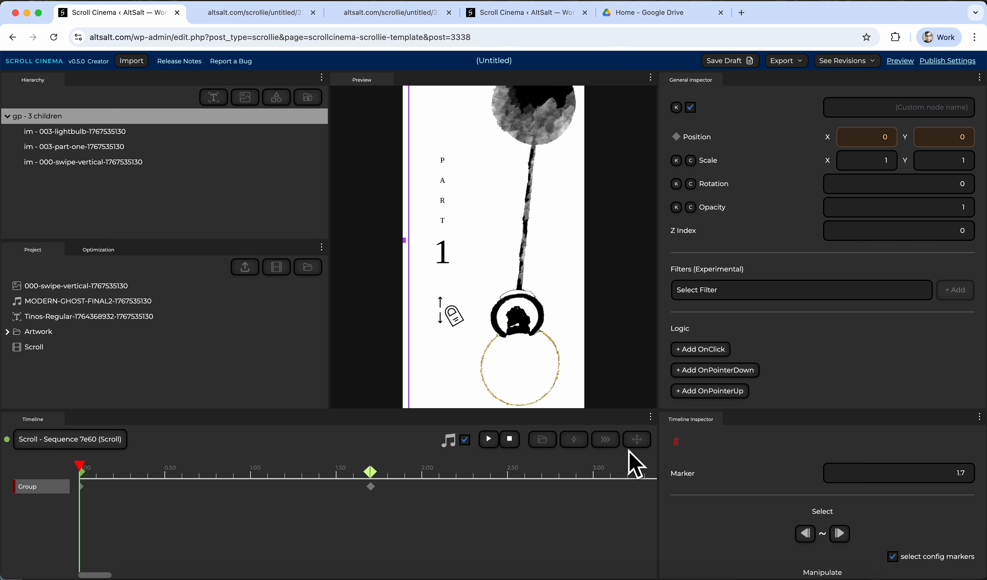
{"action": "left_click", "coordinate": [676, 443]}
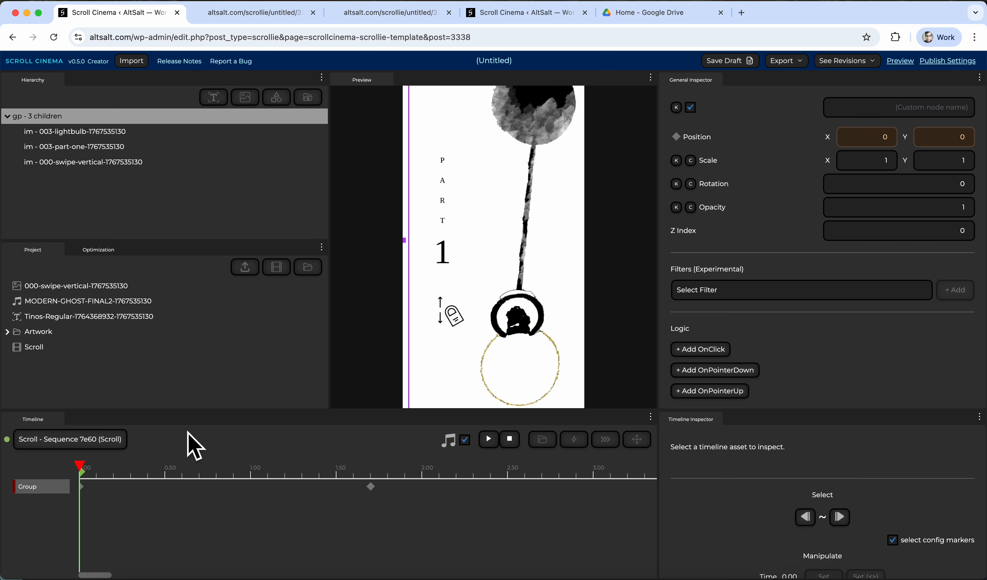
{"action": "left_click", "coordinate": [82, 474]}
{"action": "left_click", "coordinate": [676, 443]}
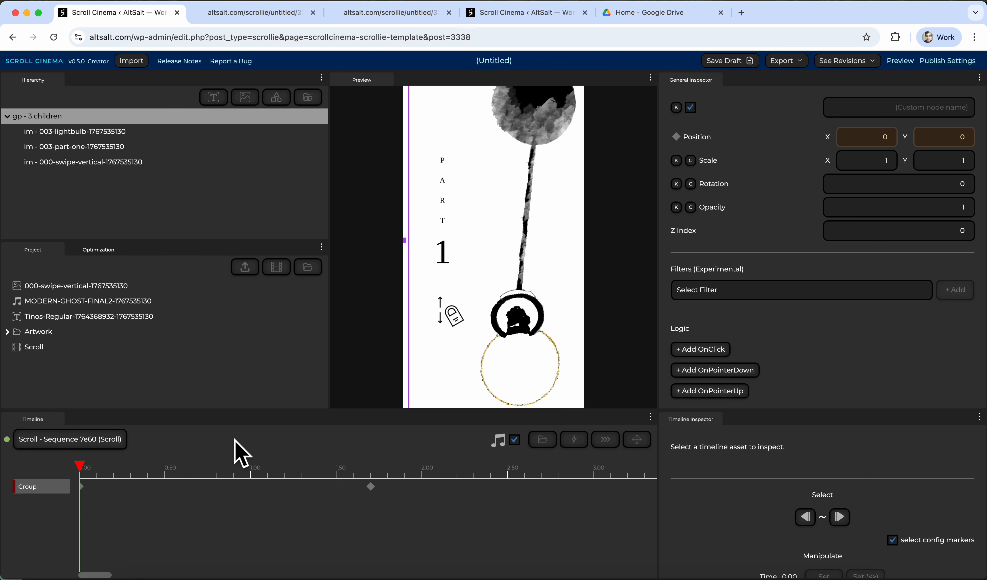
Scrub the timeline without autorun markers to check the group's movement, and return the playhead to 0.00
{"action": "left_click", "coordinate": [266, 470]}
{"action": "left_click_drag", "start_coordinate": [278, 455], "coordinate": [18, 470]}
{"action": "left_click_drag", "start_coordinate": [370, 479], "coordinate": [32, 494]}
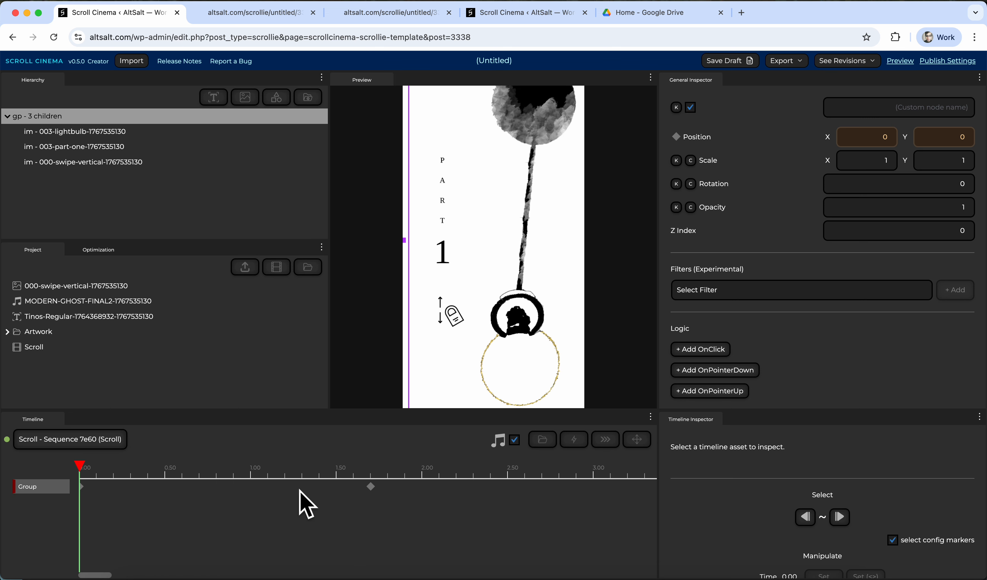